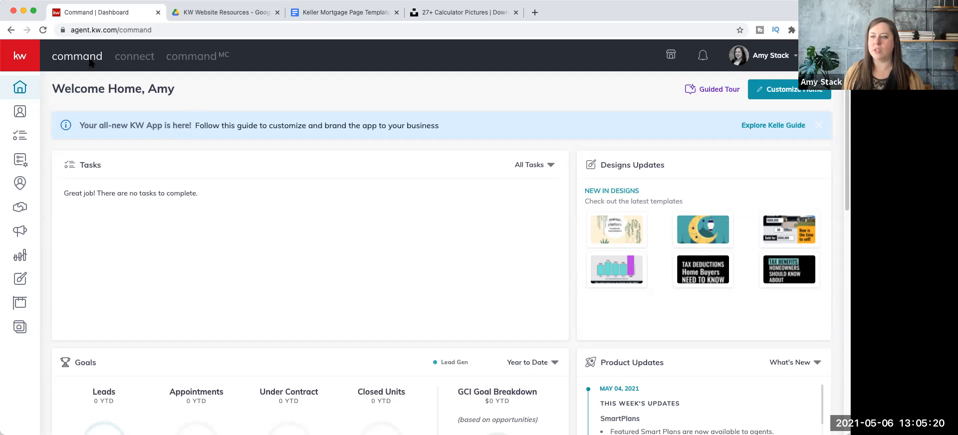
Go to the Consumer agent site pages, then open the live site opportunity.kw.com and view its The Social Stack navigation menu.
left_click(20, 330)
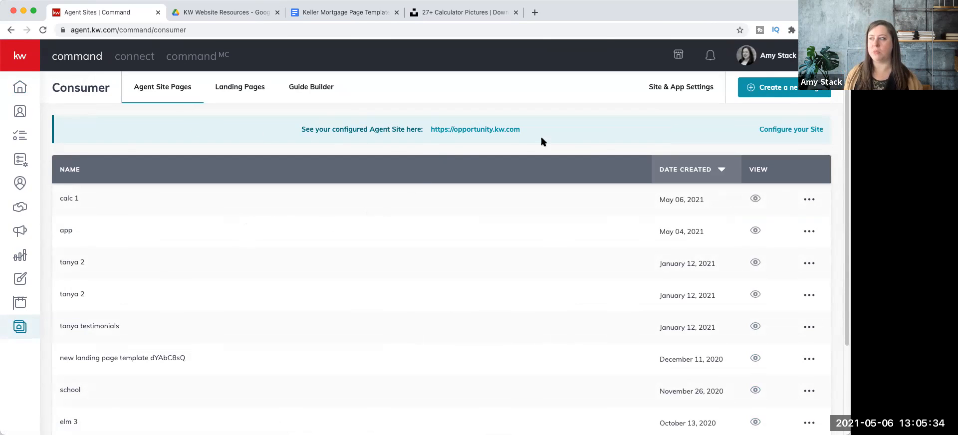
left_click(477, 131)
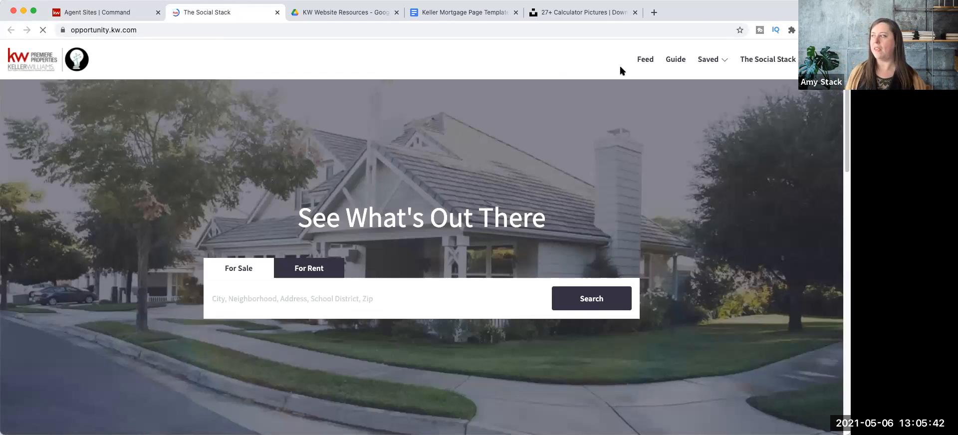
left_click(768, 62)
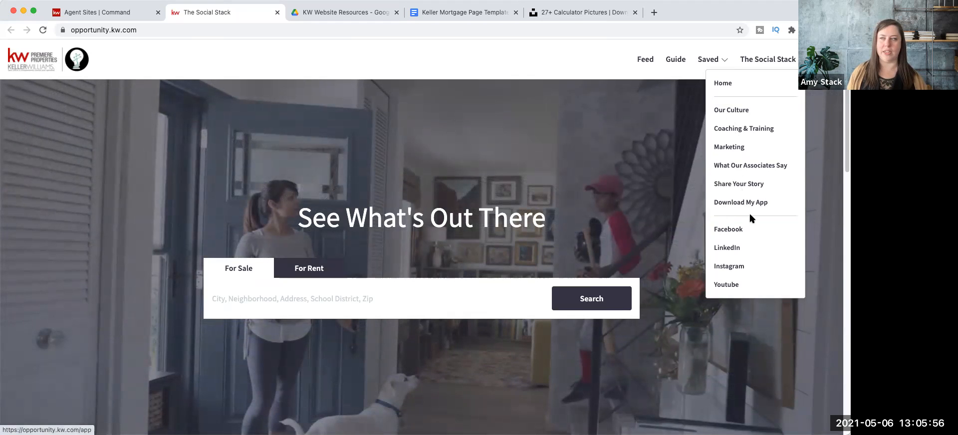
Return to the agent site pages list and create a new sub-page on the agent site named Calculator.
left_click(118, 16)
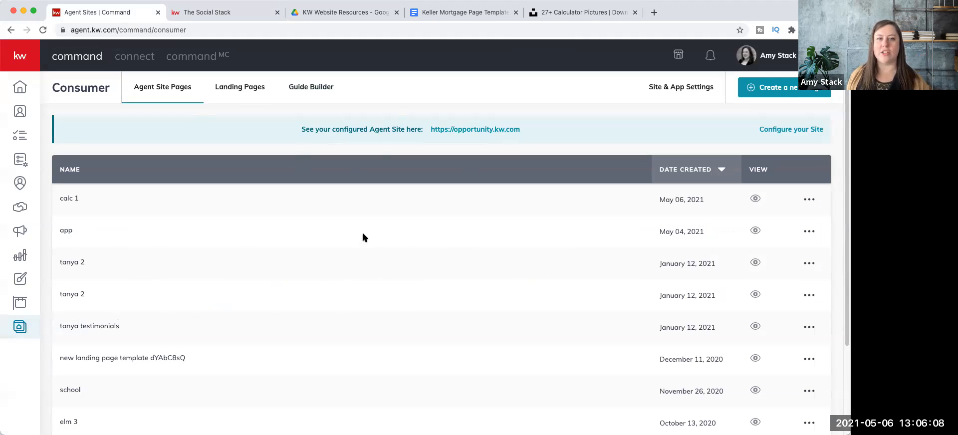
left_click(773, 92)
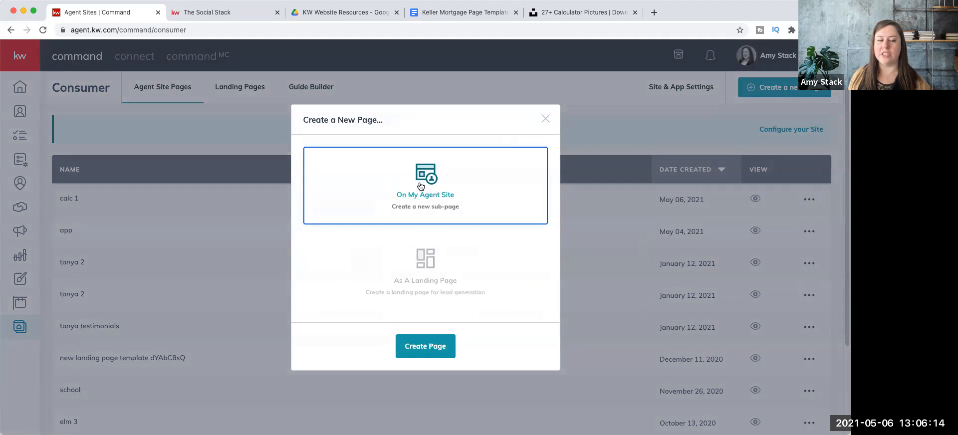
left_click(425, 346)
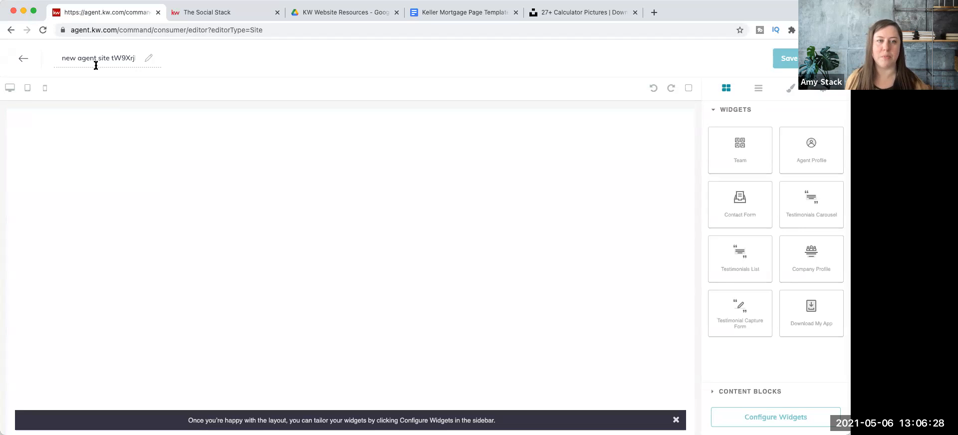
left_click(96, 64)
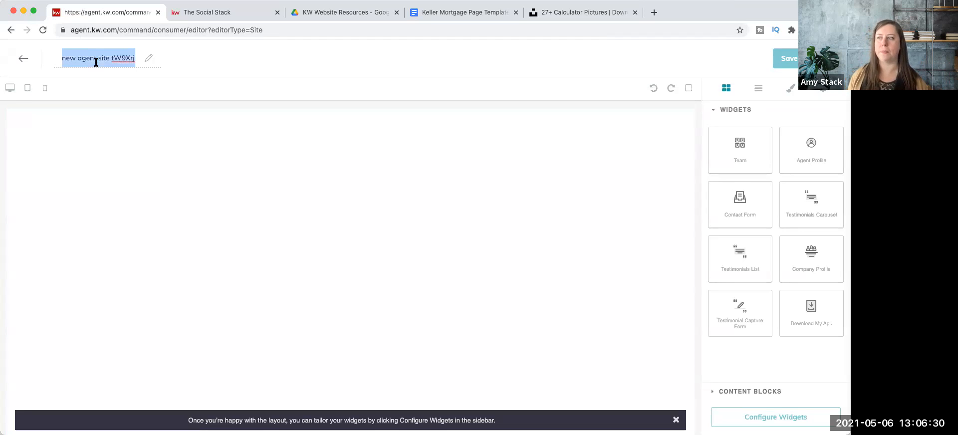
type("Cal")
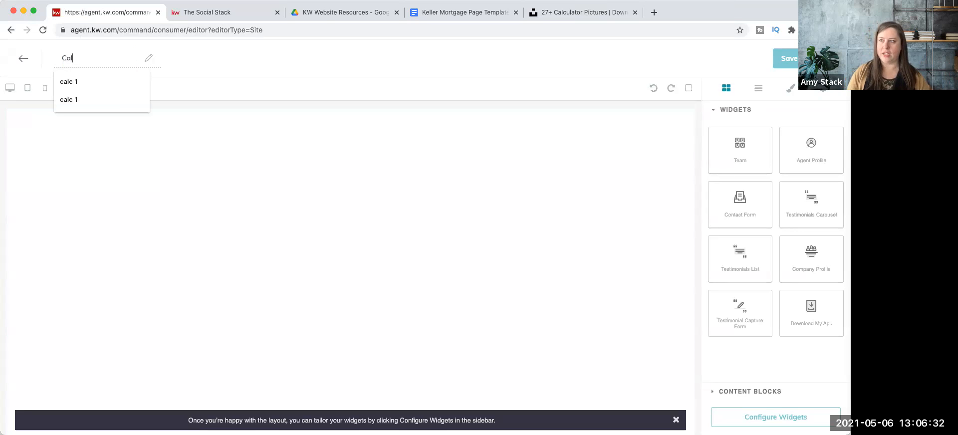
type("culator")
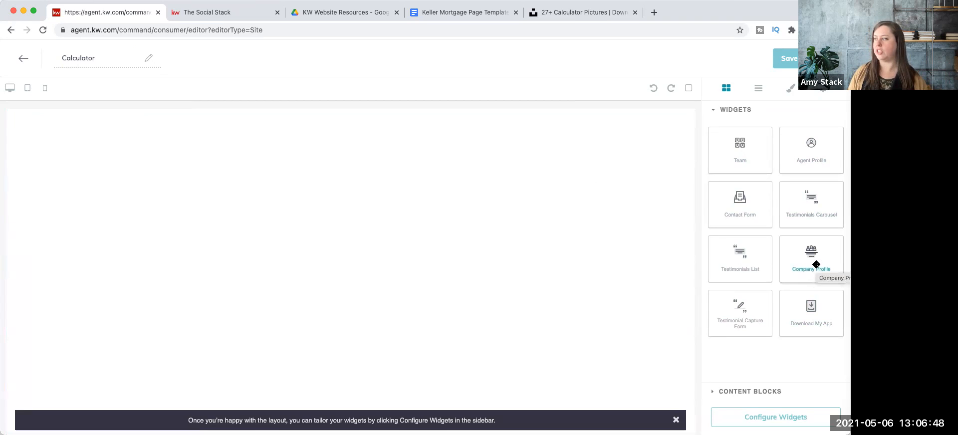
Add the Company Profile widget to the blank page and look through its layout.
left_click_drag(816, 265, 354, 177)
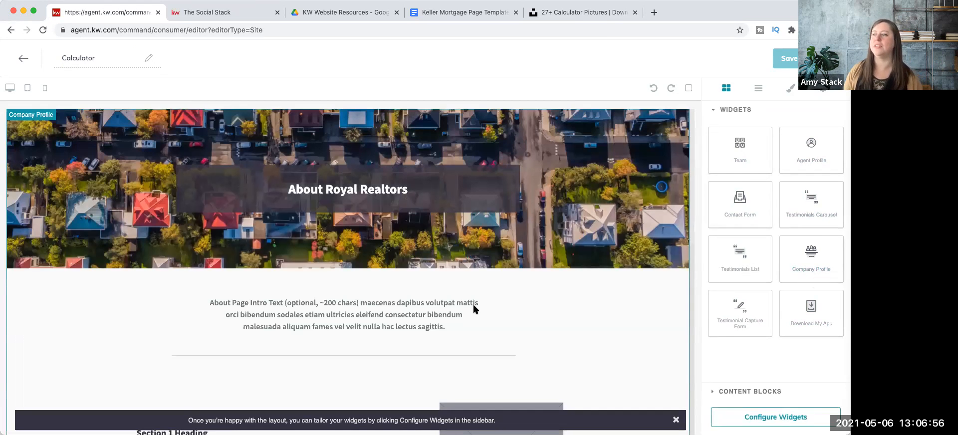
scroll(474, 308, "down", 10)
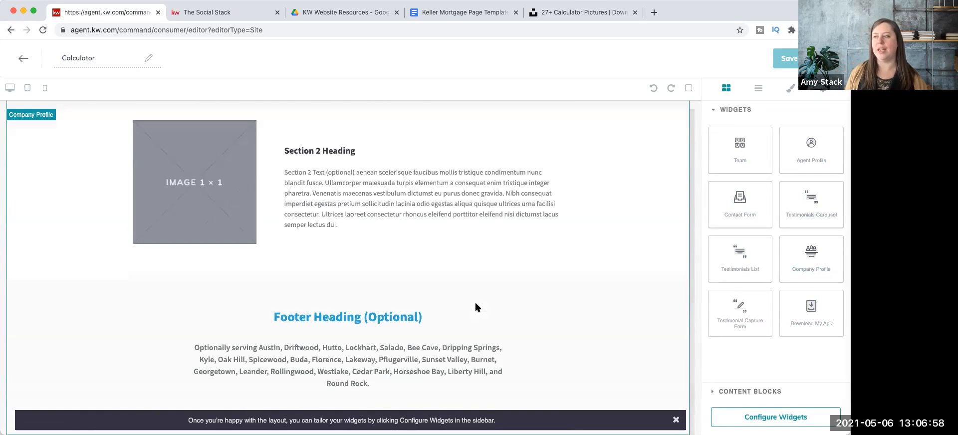
scroll(475, 307, "up", 10)
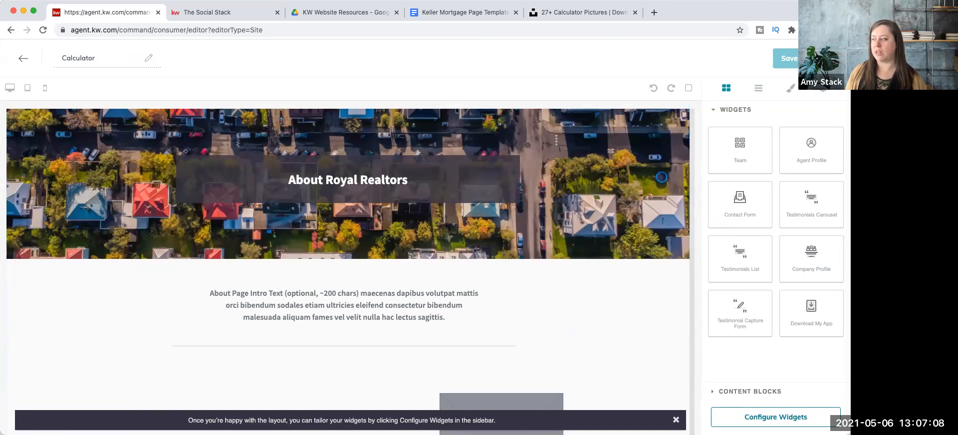
Configure the Company Profile widget with the headline "Home Much Home Can You Afford?" and apply it.
left_click(774, 420)
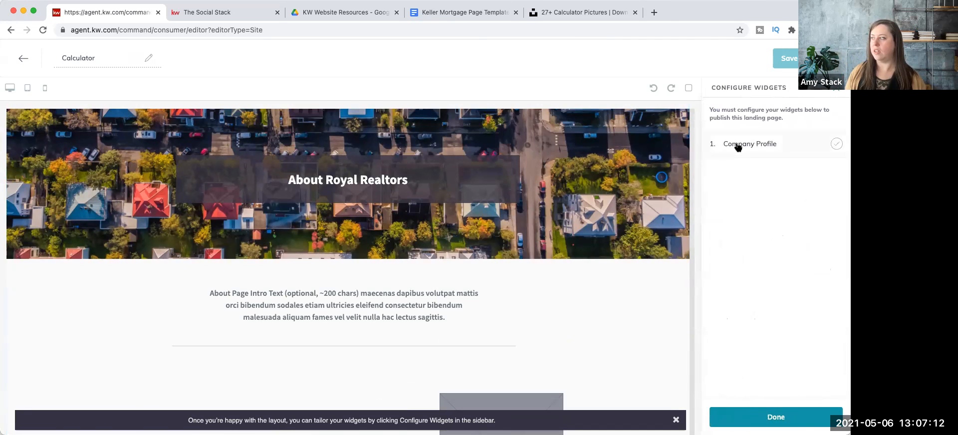
left_click(777, 155)
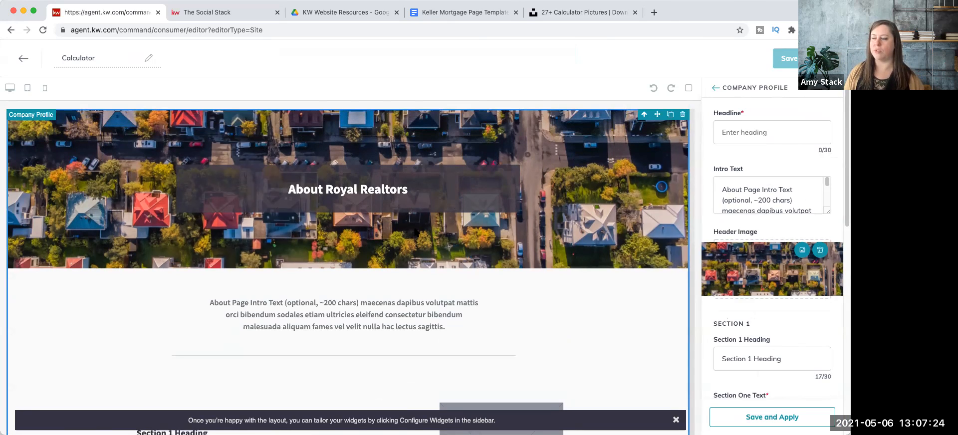
left_click(778, 134)
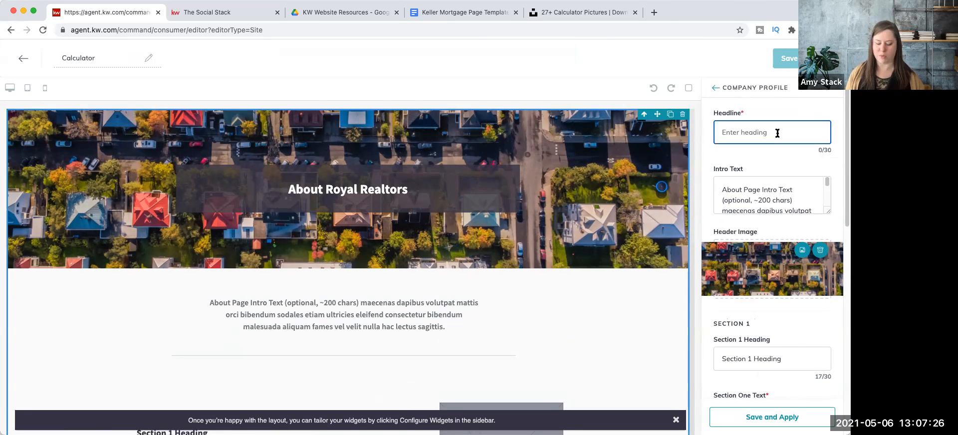
type("Home Mu")
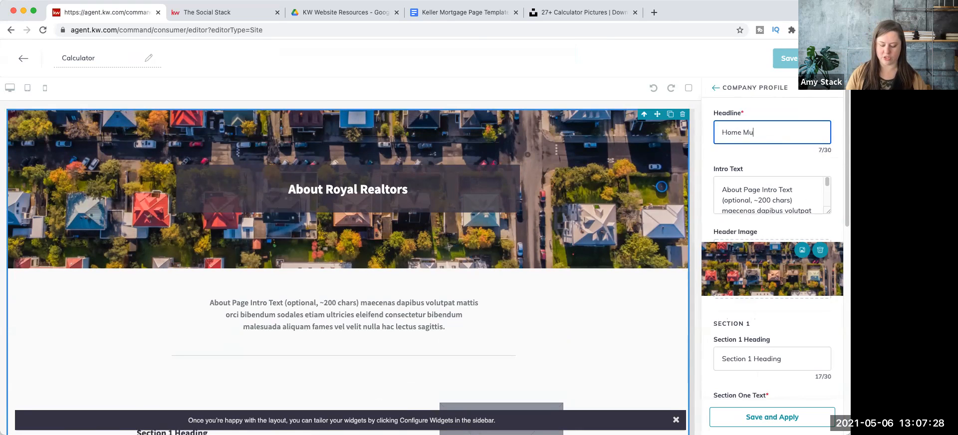
type("ch Home Can You")
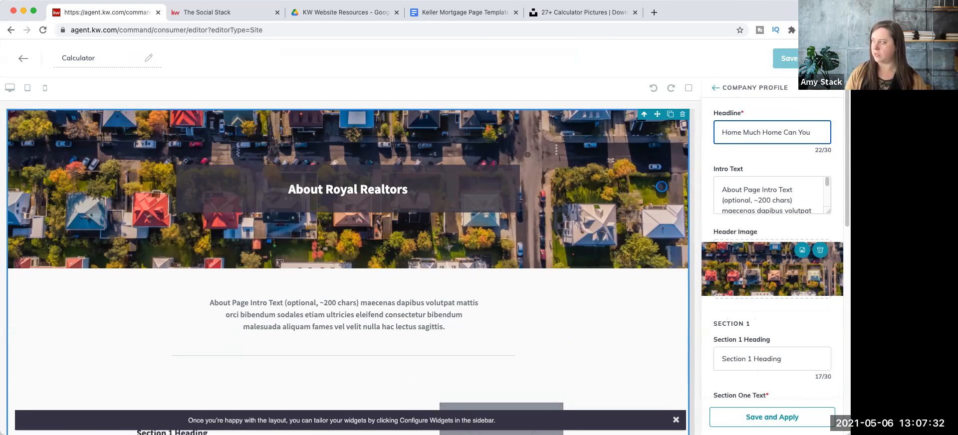
type(" Afford?")
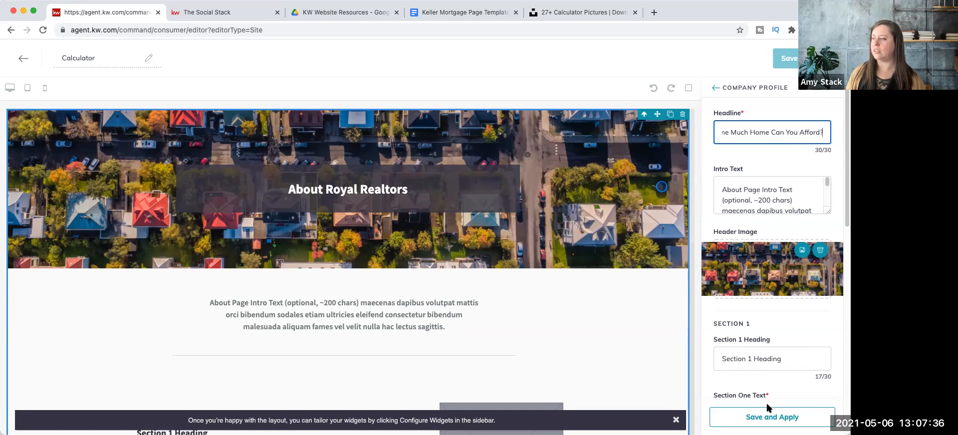
left_click(767, 419)
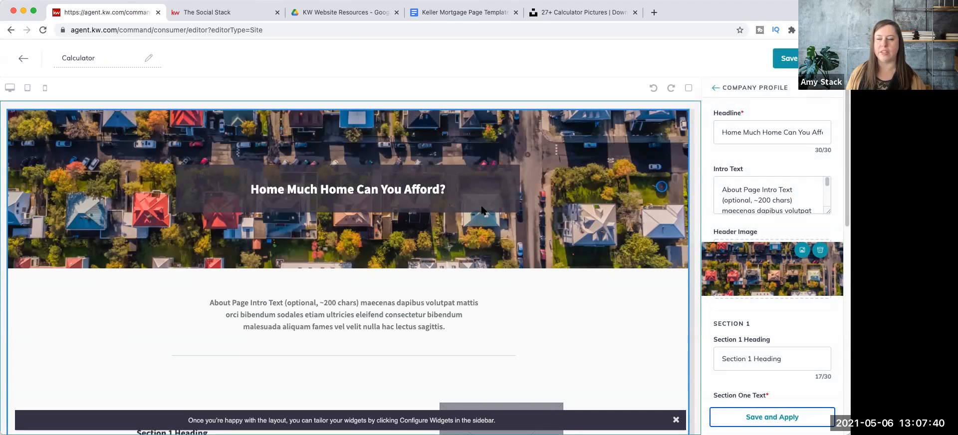
Clear the placeholder intro text and the Section 1 heading of the Company Profile widget.
triple_click(727, 194)
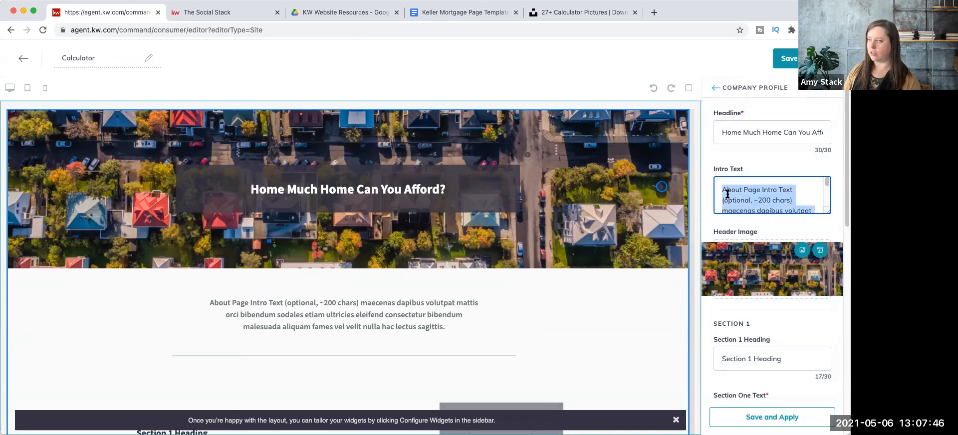
key("BackSpace")
scroll(743, 280, "down", 3)
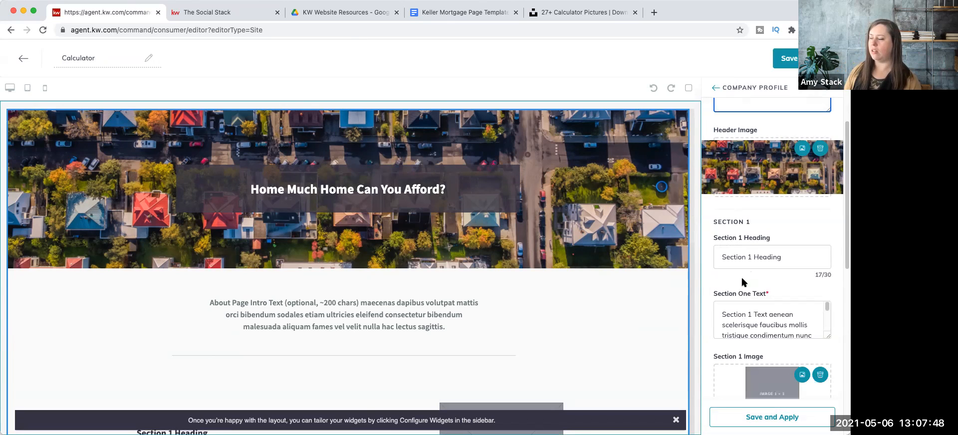
left_click(749, 242)
triple_click(749, 242)
key("BackSpace")
Clear the Section 1 placeholder text and remove the Section 1 image.
scroll(740, 287, "down", 2)
scroll(730, 270, "down", 2)
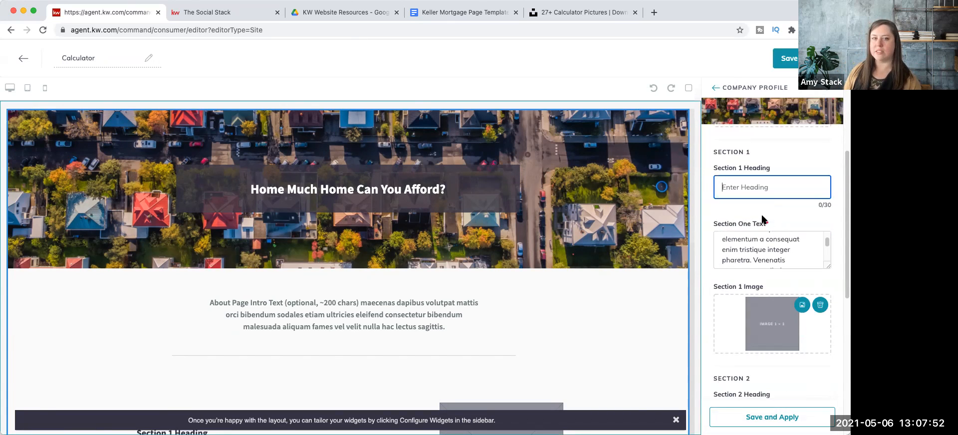
triple_click(750, 253)
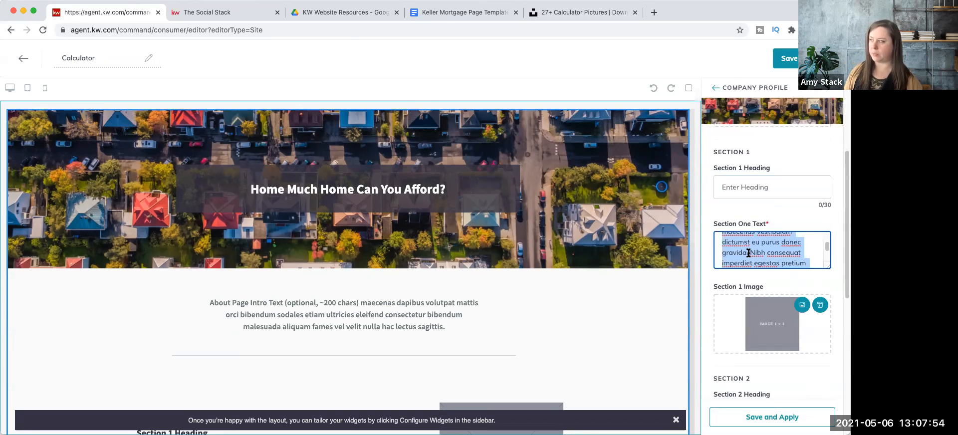
key("BackSpace")
scroll(764, 257, "down", 2)
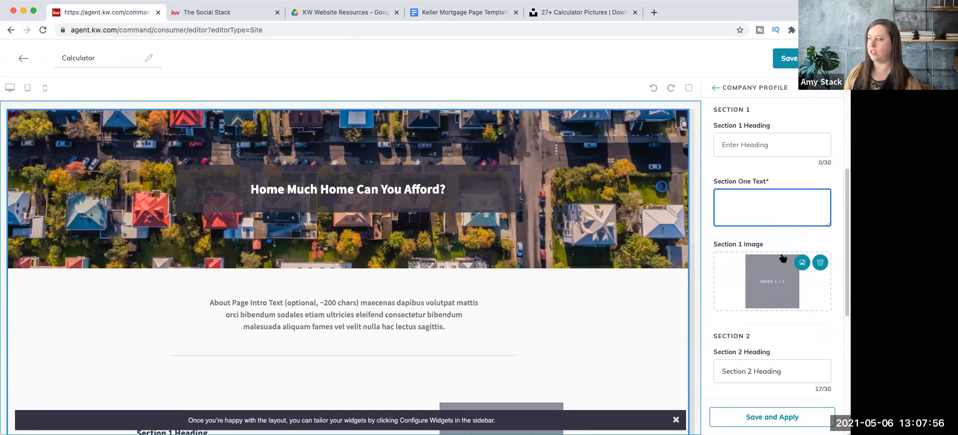
left_click(822, 262)
Clear the Section 2 heading and text and remove the Section 2 image.
scroll(778, 315, "down", 3)
triple_click(772, 282)
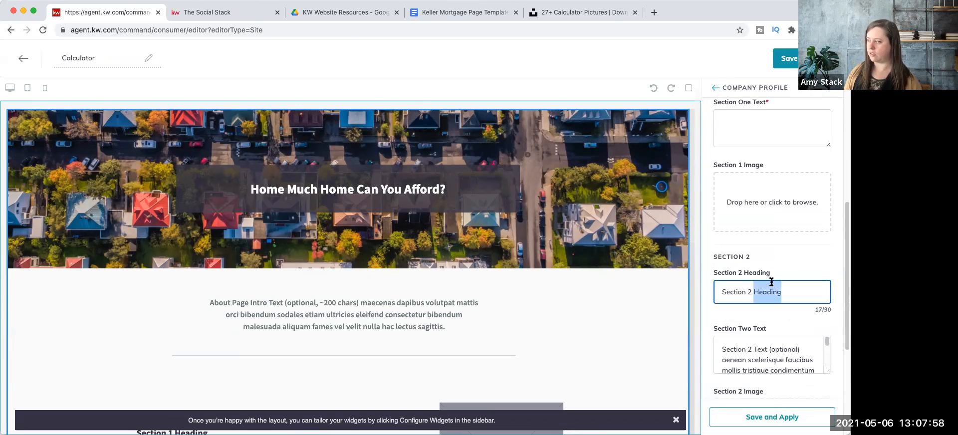
key("BackSpace")
triple_click(765, 348)
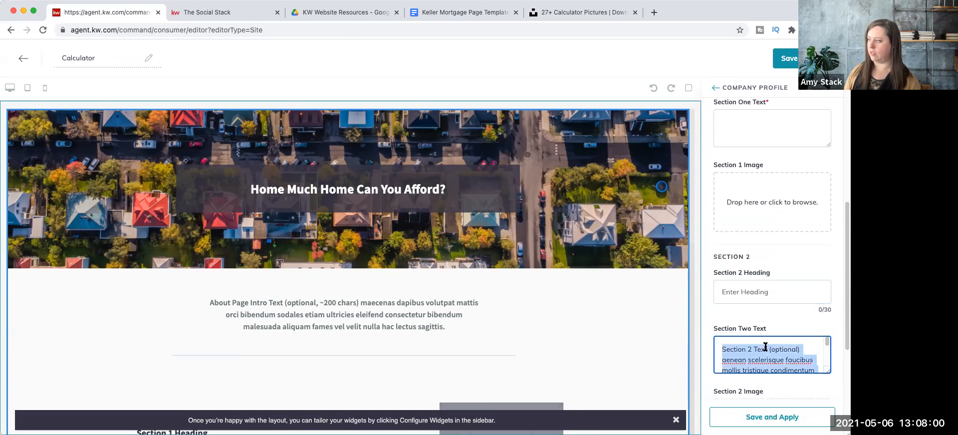
key("BackSpace")
scroll(757, 319, "down", 4)
left_click(821, 215)
Clear the placeholder footer heading and footer text of the Company Profile widget.
triple_click(762, 310)
key("BackSpace")
triple_click(766, 353)
key("BackSpace")
scroll(755, 264, "up", 10)
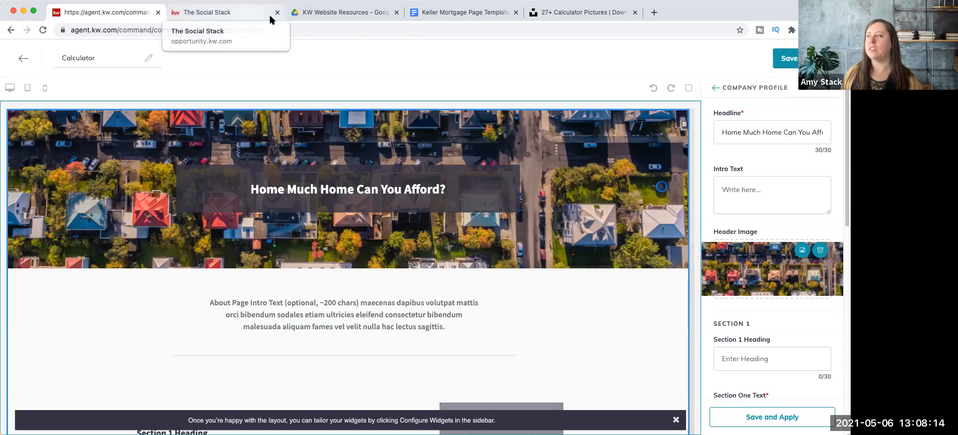
Switch to the Keller Mortgage Page Template document in Google Docs and examine its HTML code, including the mortgage calculator section.
left_click(459, 15)
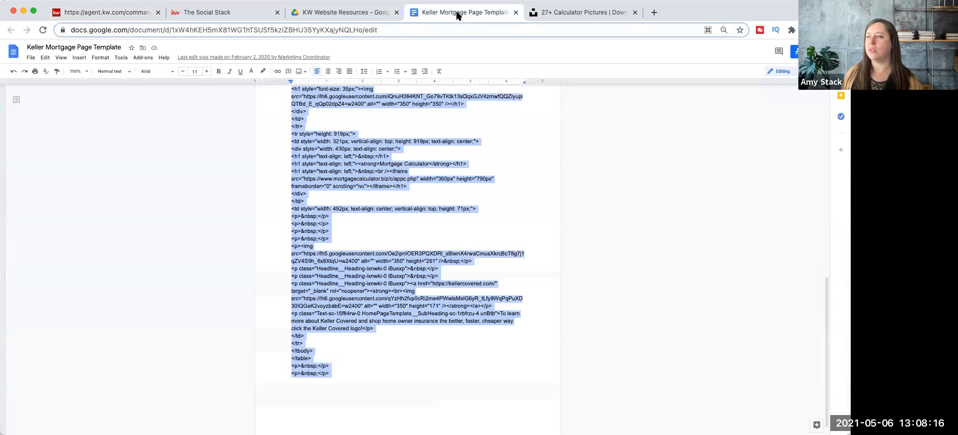
scroll(528, 182, "down", 3)
left_click(530, 180)
scroll(530, 180, "up", 3)
left_click(524, 182)
scroll(524, 182, "down", 6)
scroll(524, 183, "down", 5)
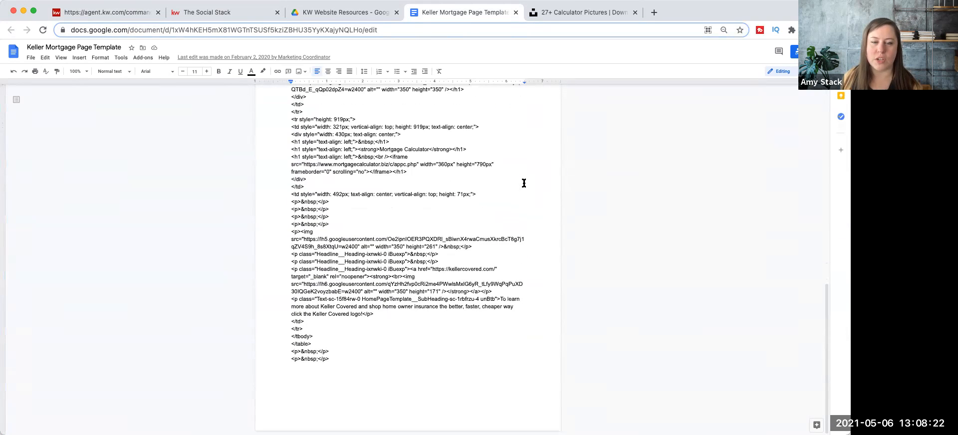
scroll(524, 183, "up", 3)
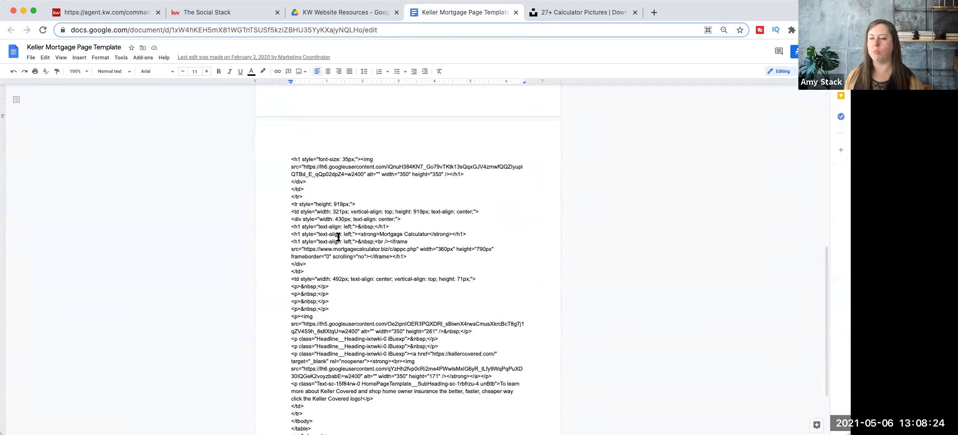
scroll(423, 276, "down", 1)
scroll(415, 282, "up", 5)
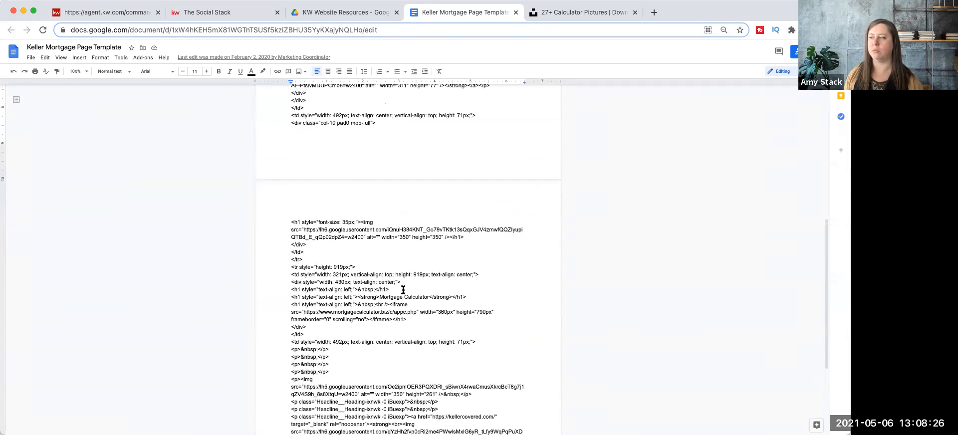
Copy the template's entire intro text HTML, from the opening center tag to the last paragraph line.
scroll(403, 290, "up", 3)
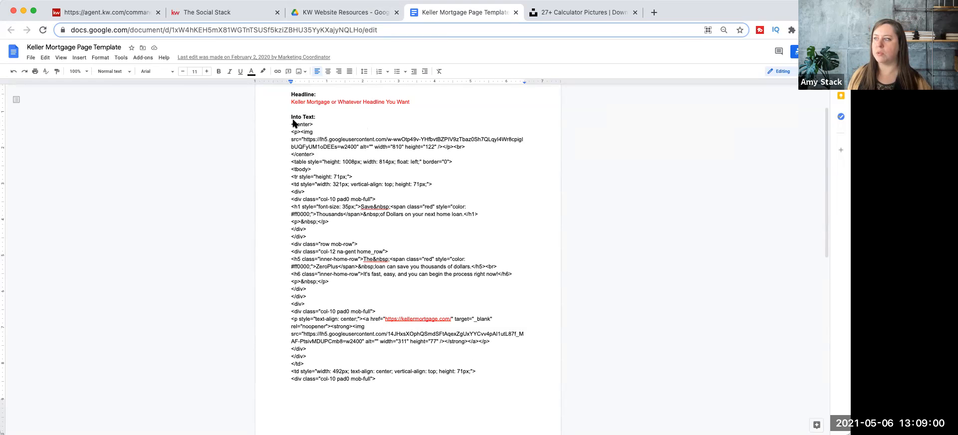
left_click_drag(291, 124, 347, 376)
scroll(316, 415, "up", 1)
scroll(318, 415, "down", 5)
scroll(317, 414, "down", 3)
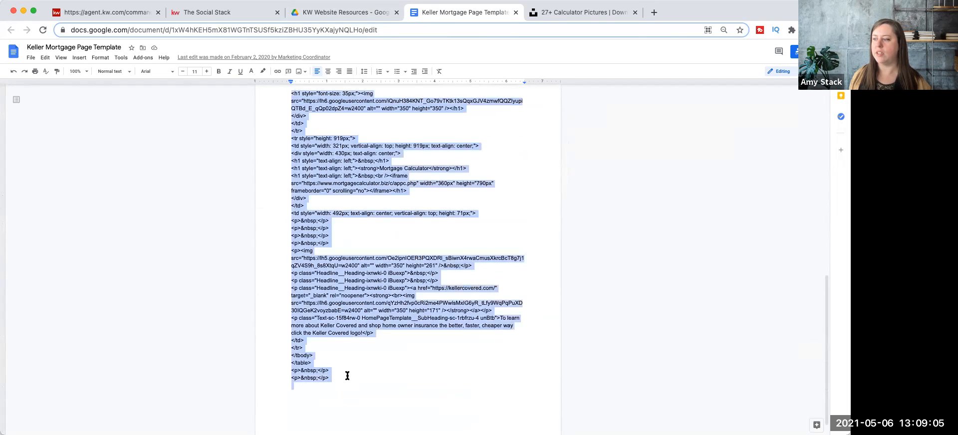
right_click(332, 300)
left_click(397, 120)
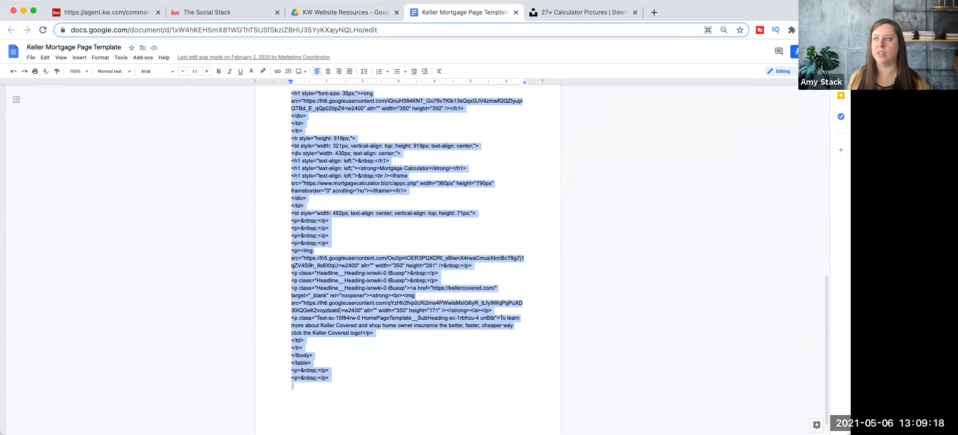
scroll(346, 238, "up", 5)
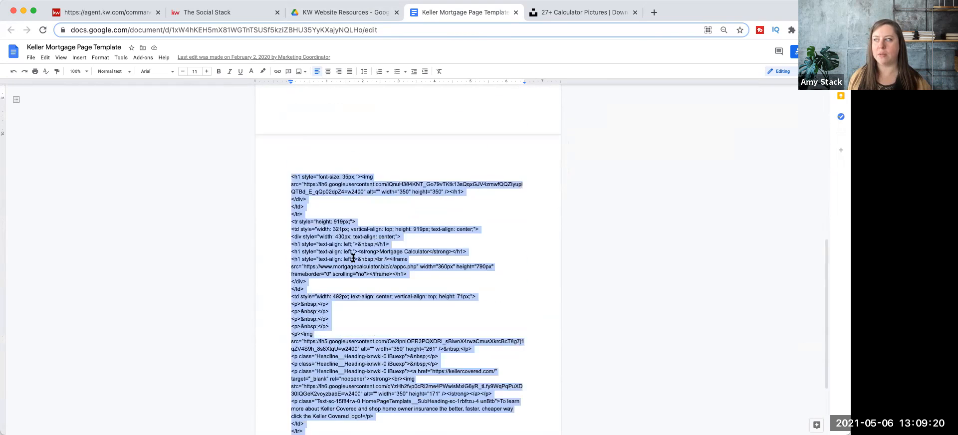
Clear the text selection in the template and examine the HTML around the kellermortgage.com link.
scroll(346, 237, "up", 2)
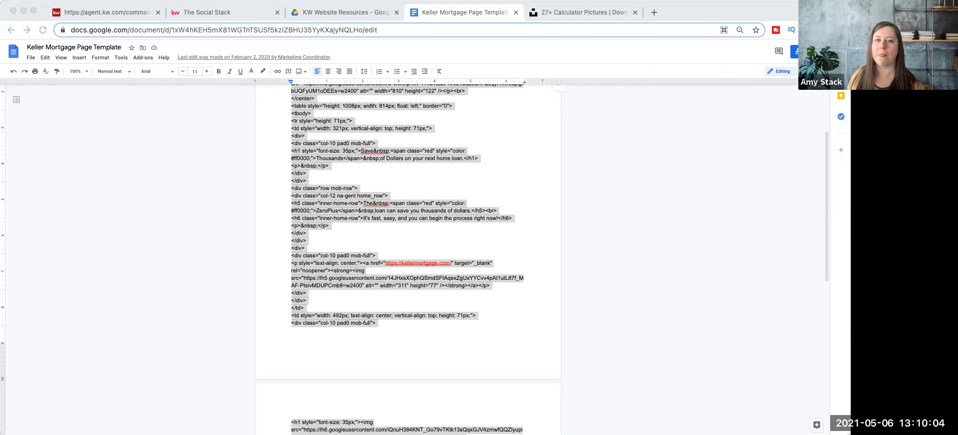
left_click(557, 212)
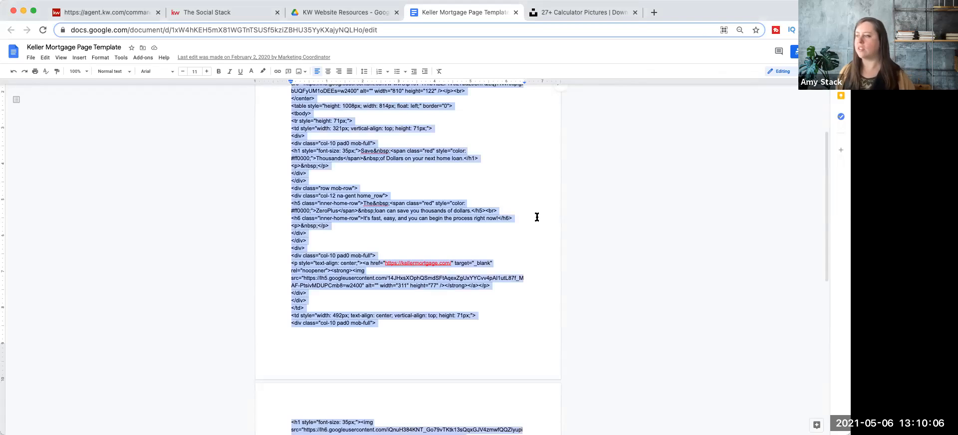
left_click(522, 222)
scroll(462, 260, "down", 1)
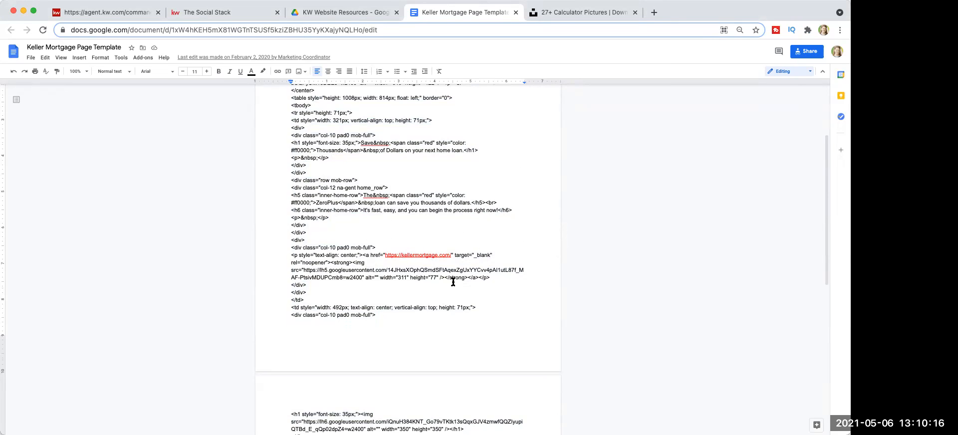
scroll(421, 243, "up", 1)
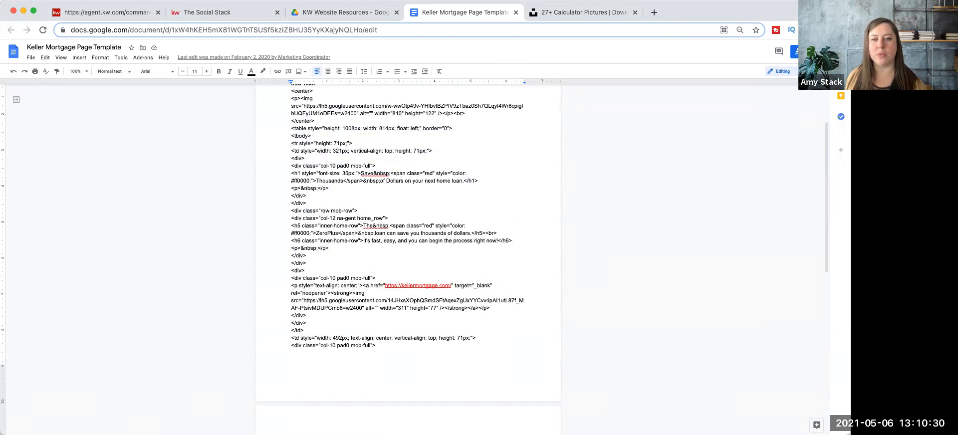
Search the web for Keller Mortgage in a new browser tab, open its website and enter the agent portal.
left_click(655, 12)
type("kell")
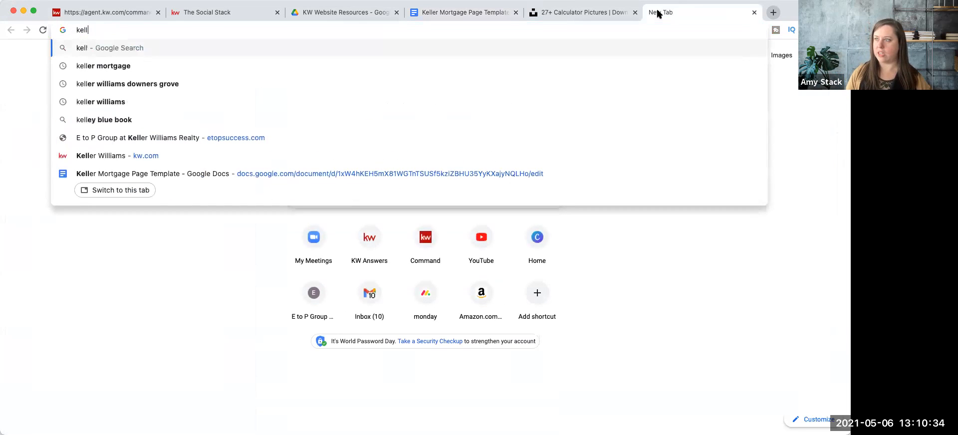
key("Down")
key("Return")
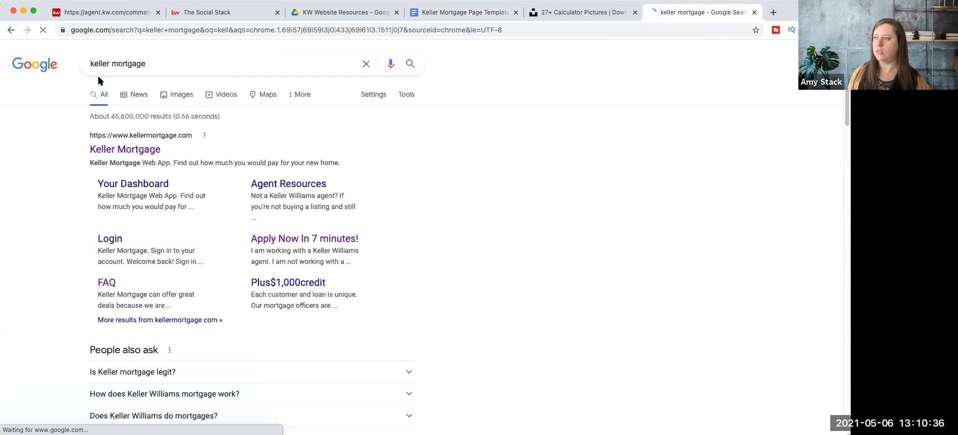
left_click(126, 146)
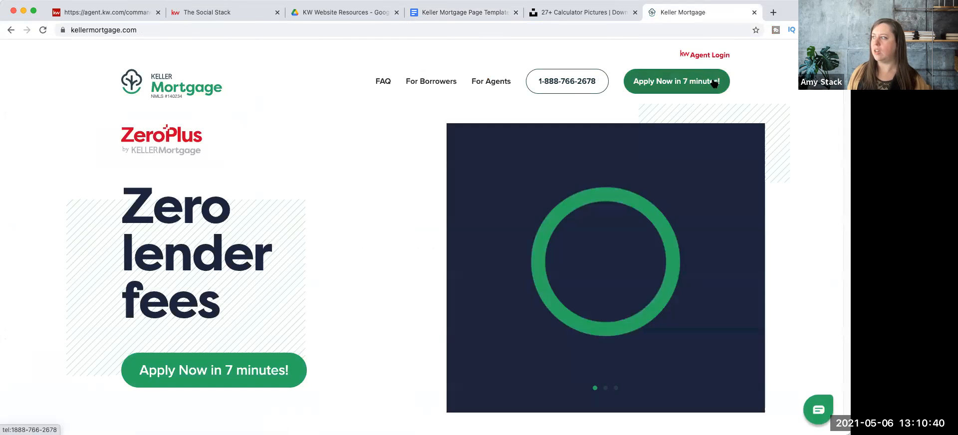
left_click(707, 56)
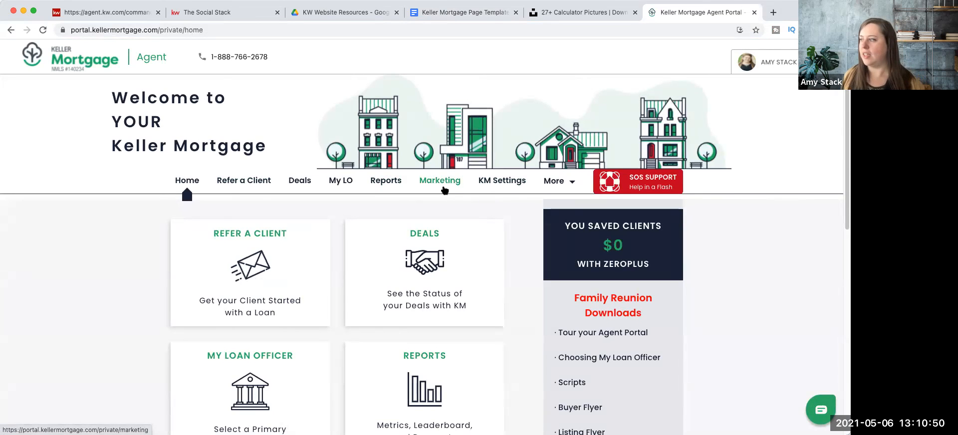
Open the KM Settings profile in the agent portal and copy the personal KM link.
left_click(494, 182)
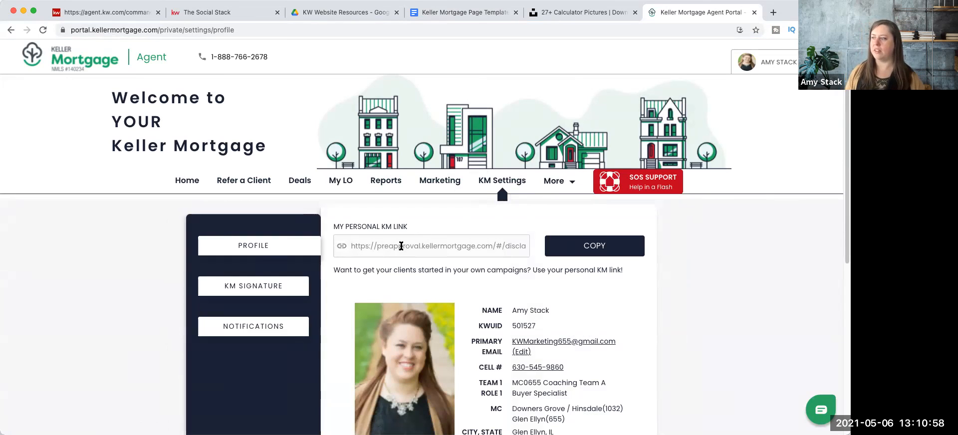
left_click(401, 246)
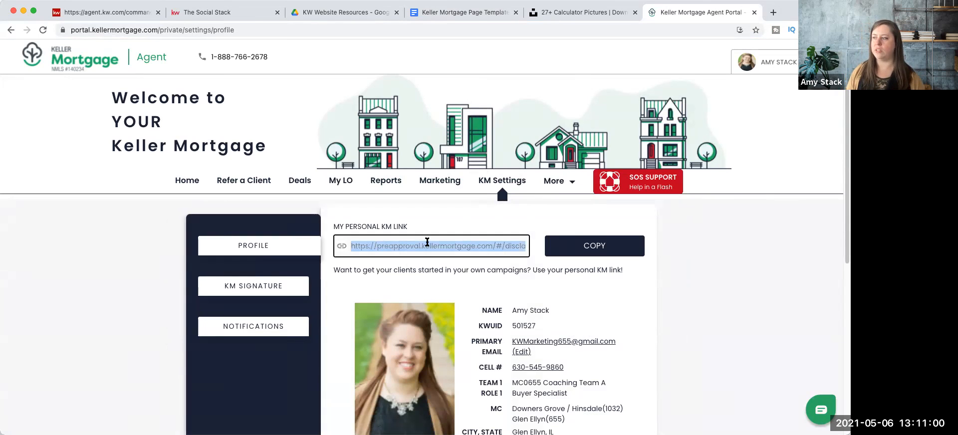
right_click(429, 244)
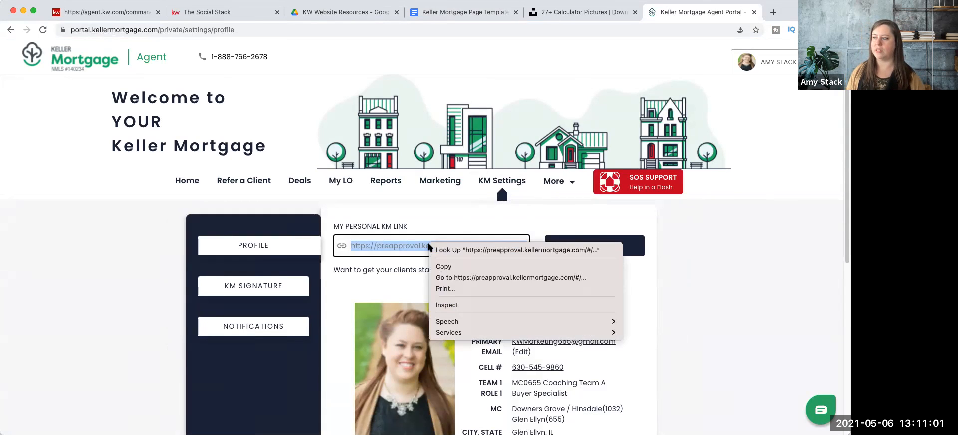
left_click(449, 267)
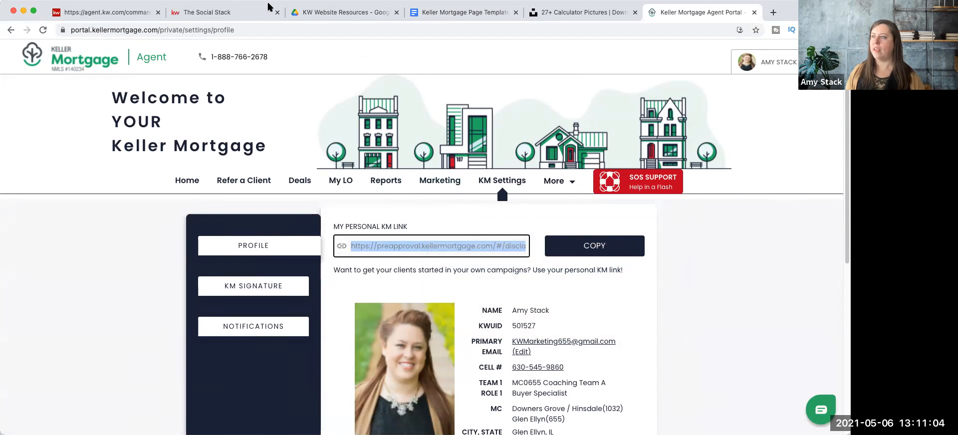
Return to the Keller Mortgage Page Template document and select the kellermortgage.com URL in the HTML link.
left_click(448, 11)
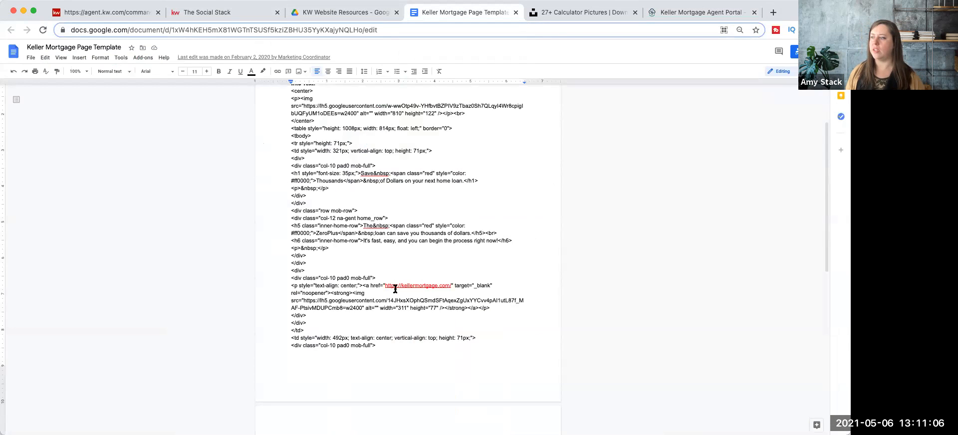
left_click_drag(384, 286, 451, 286)
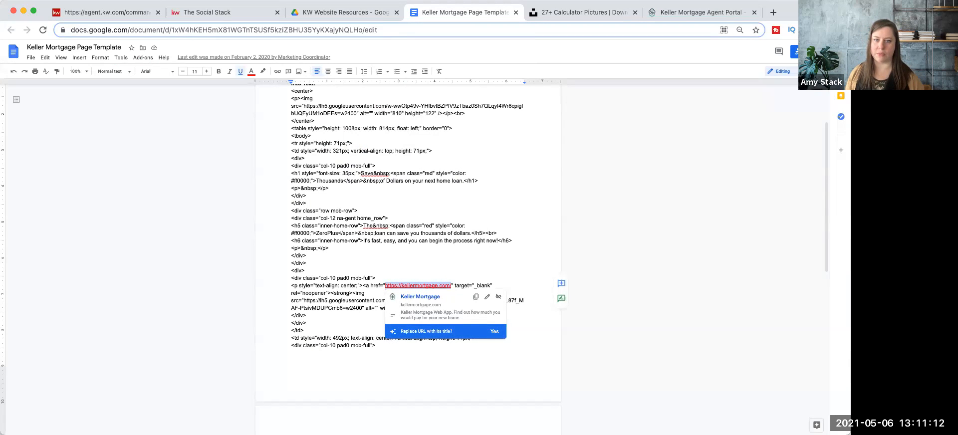
key("super+Tab")
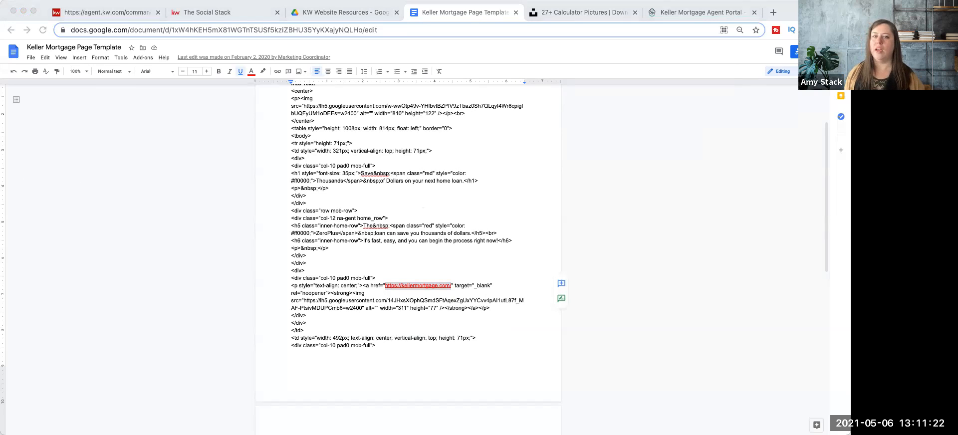
Select the entire intro text HTML in the template again, through the final paragraph lines, and copy it.
scroll(487, 216, "down", 1)
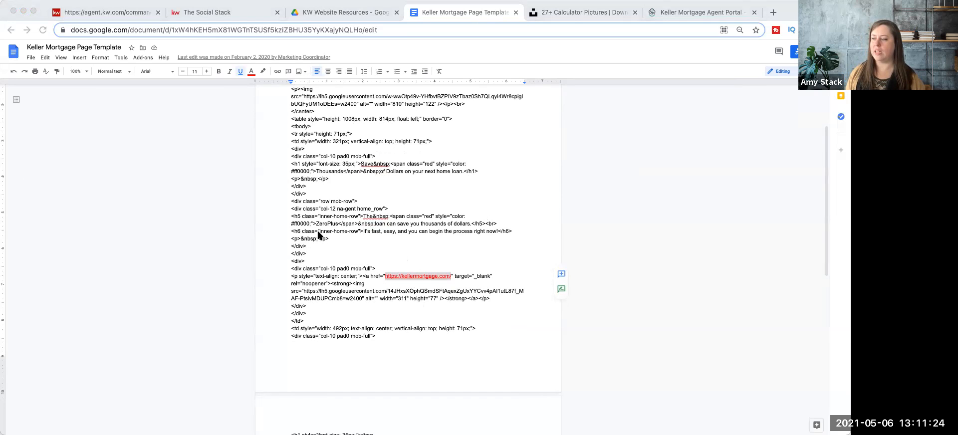
scroll(295, 210, "up", 5)
left_click_drag(291, 174, 355, 410)
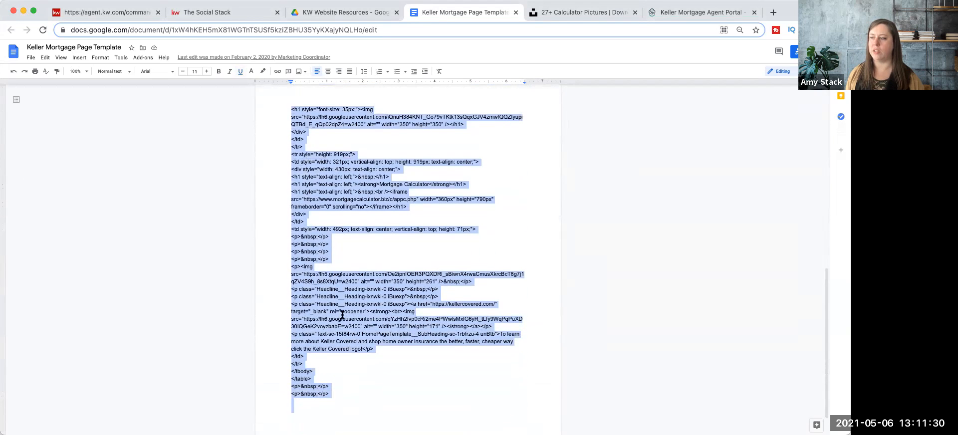
Switch to the Calculator page editor, paste the copied HTML as the Company Profile intro text, and apply it.
left_click(206, 13)
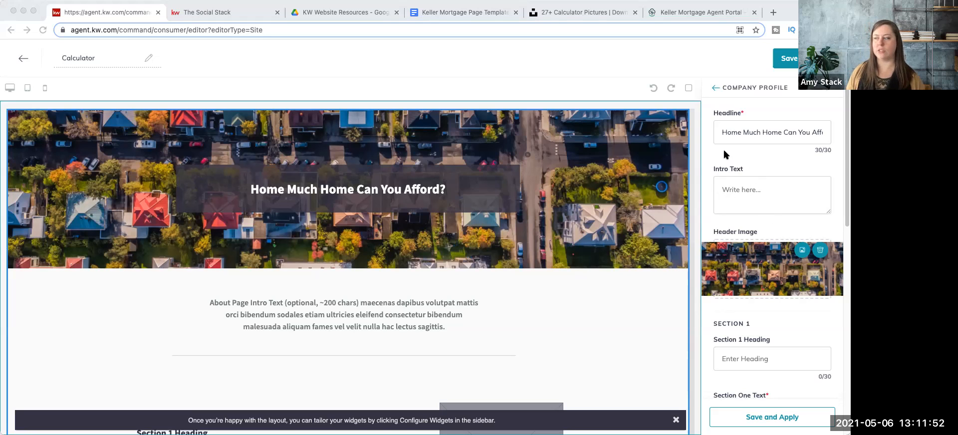
left_click(727, 191)
right_click(728, 190)
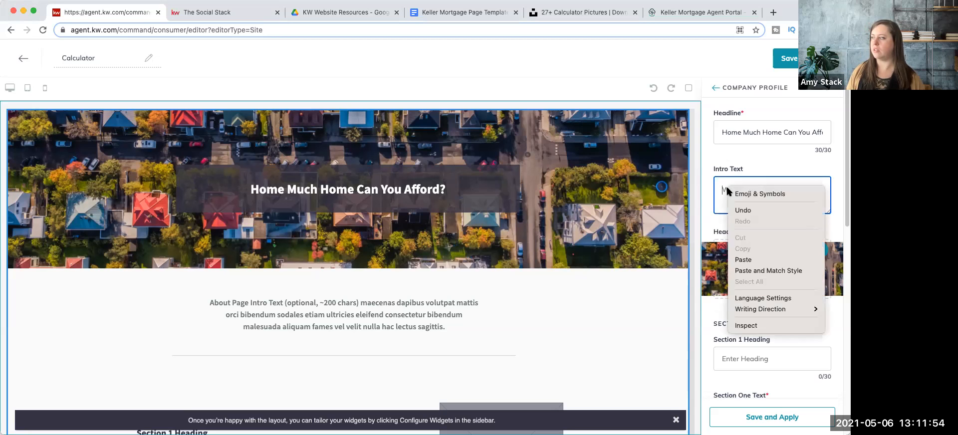
left_click(743, 260)
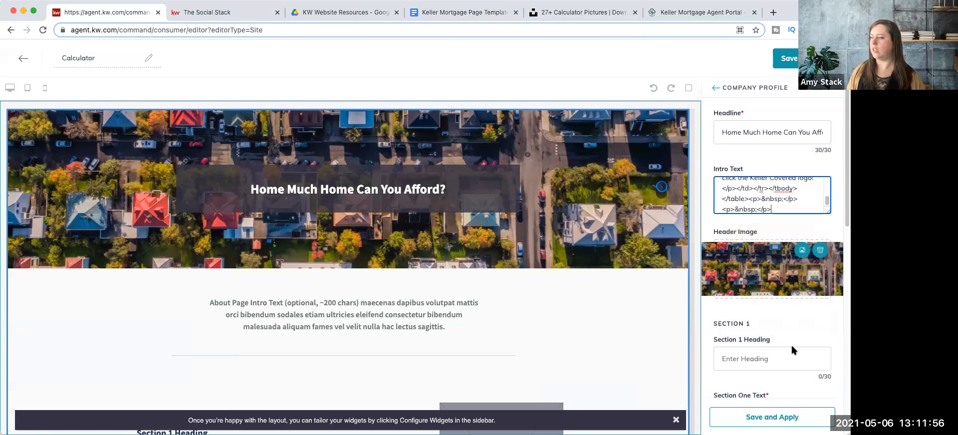
left_click(785, 422)
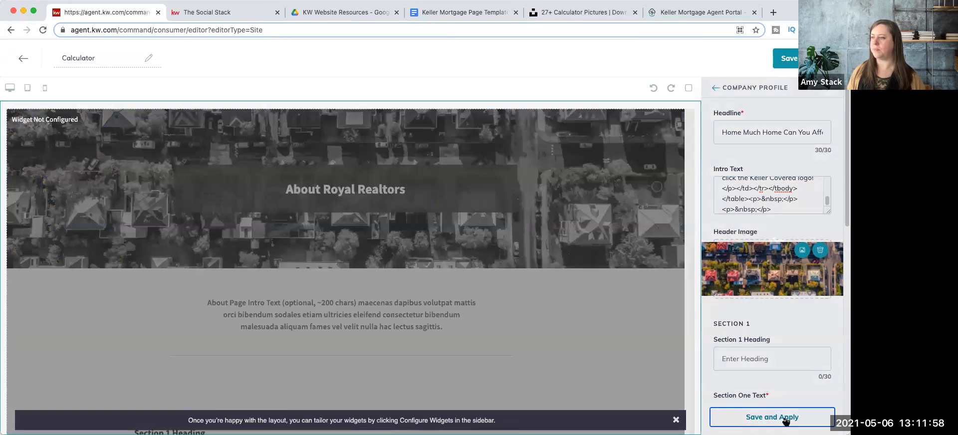
Examine the page preview, including the Keller Mortgage banner, Apply Now button, mortgage calculator and Keller Covered section.
scroll(655, 397, "down", 5)
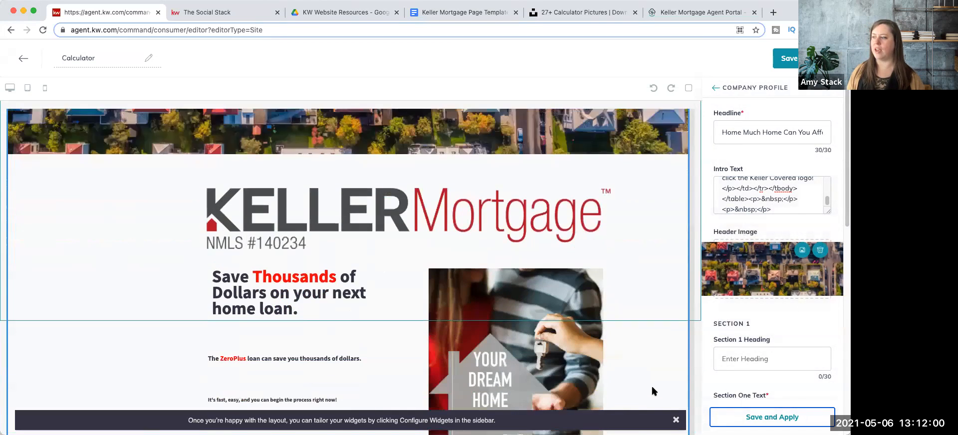
scroll(652, 390, "down", 2)
scroll(652, 390, "up", 1)
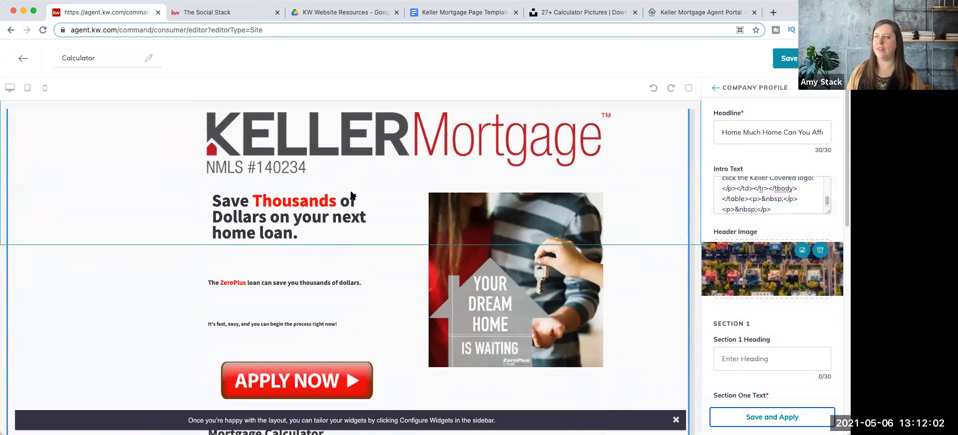
scroll(414, 255, "down", 1)
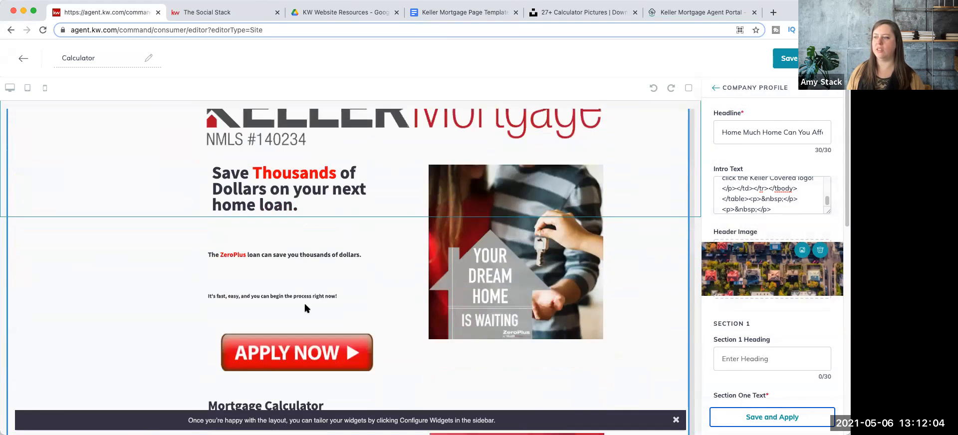
scroll(313, 356, "down", 9)
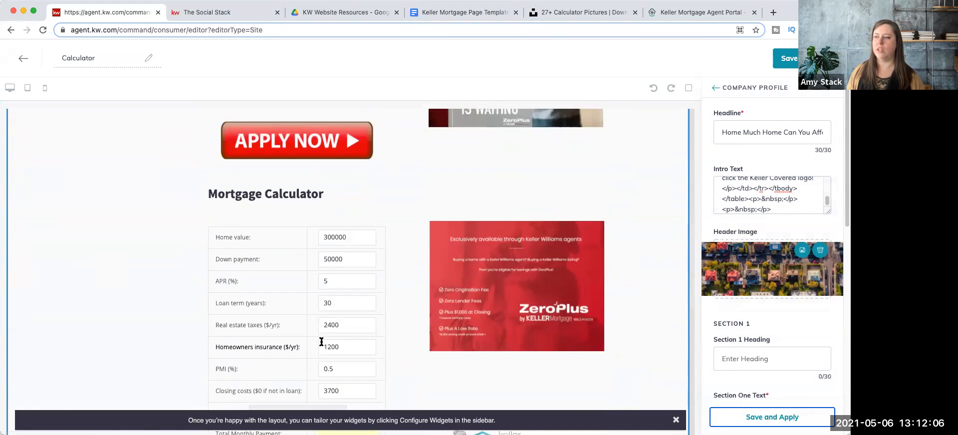
scroll(279, 309, "down", 1)
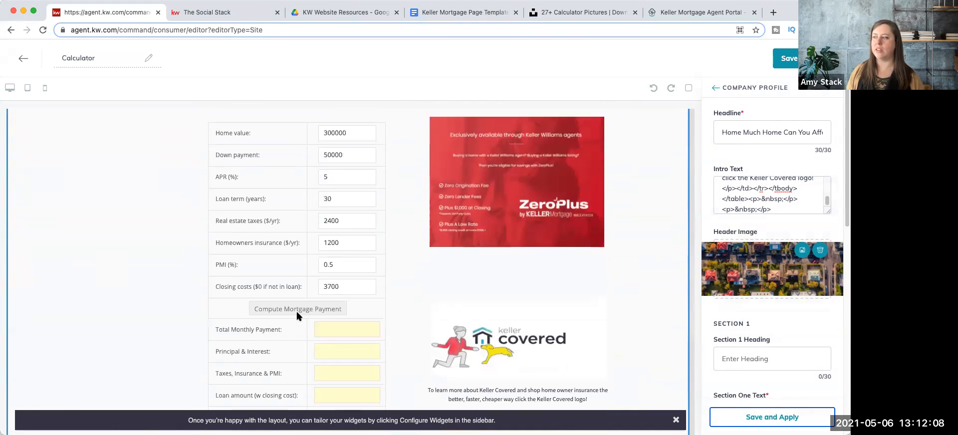
scroll(514, 310, "down", 2)
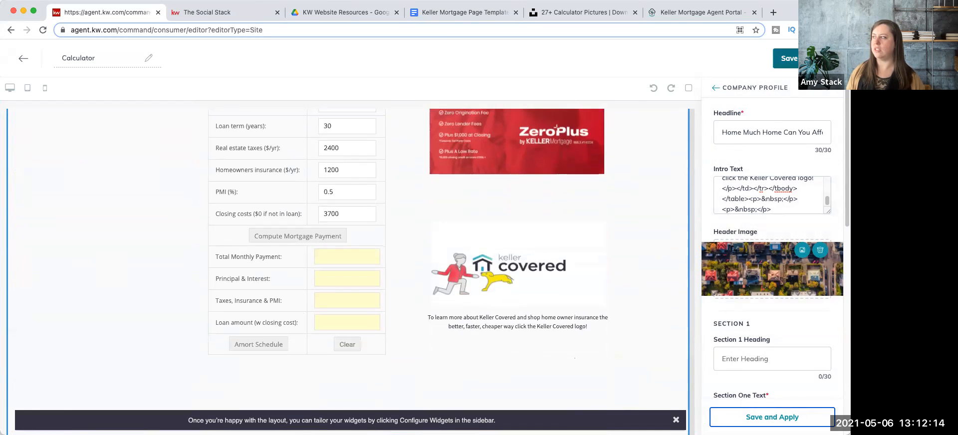
scroll(456, 230, "up", 12)
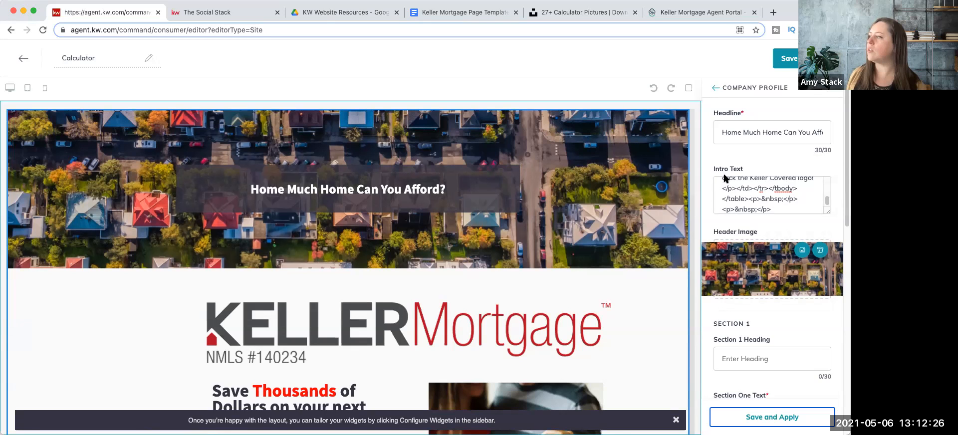
double_click(735, 164)
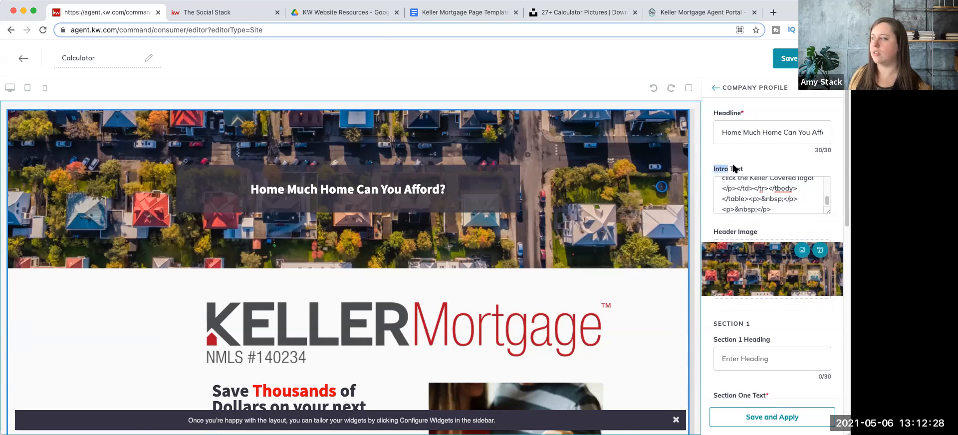
scroll(786, 188, "up", 3)
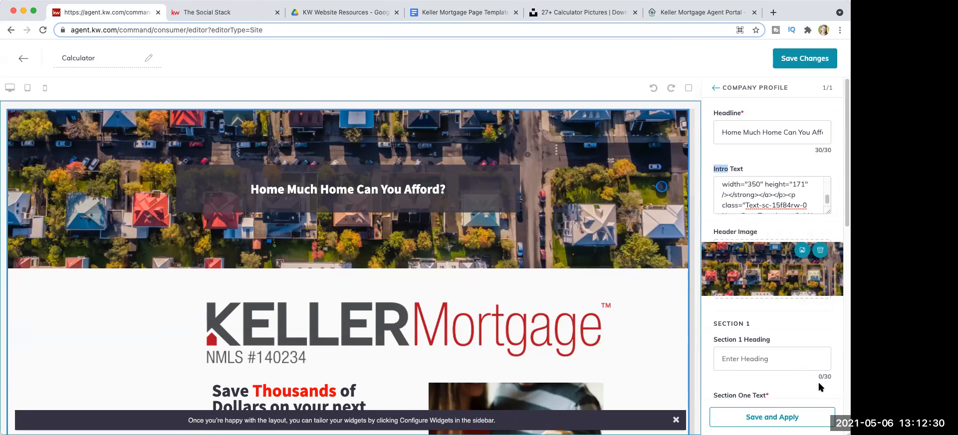
scroll(336, 359, "down", 15)
scroll(343, 360, "up", 15)
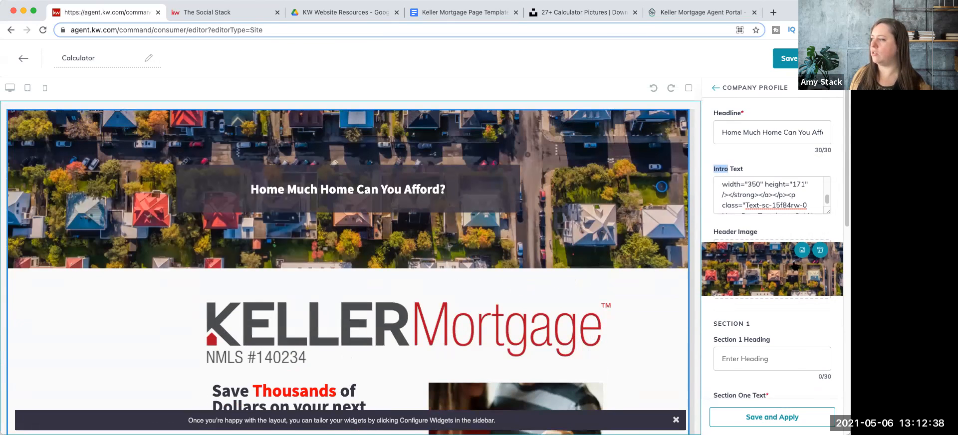
Save the Calculator page changes and continue to the site and app settings for publishing.
left_click(786, 58)
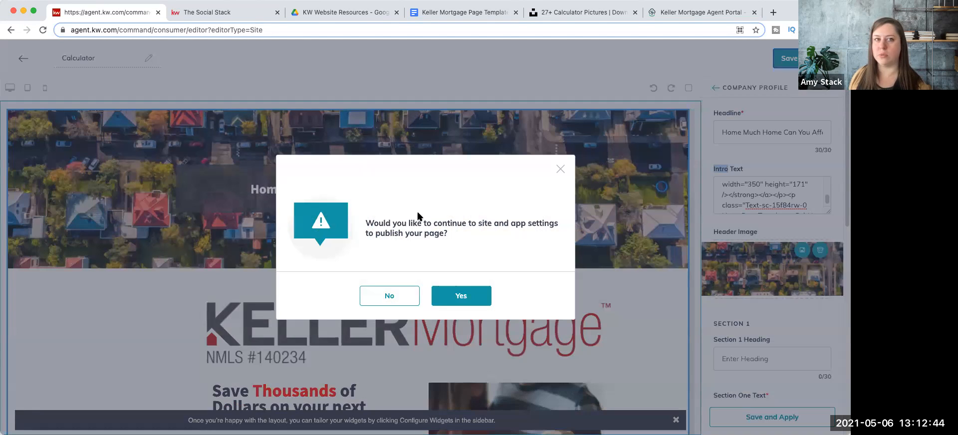
left_click(463, 297)
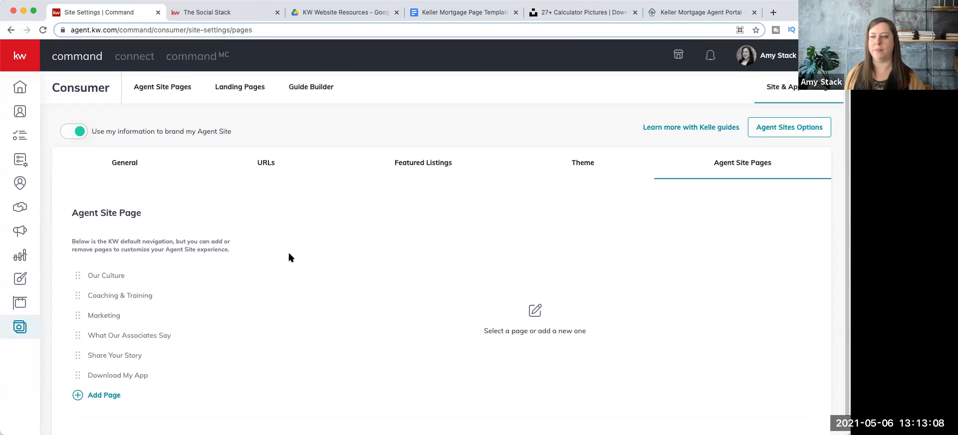
Add a new page to the Agent Site navigation, using the existing Calculator page as its content.
scroll(289, 257, "down", 1)
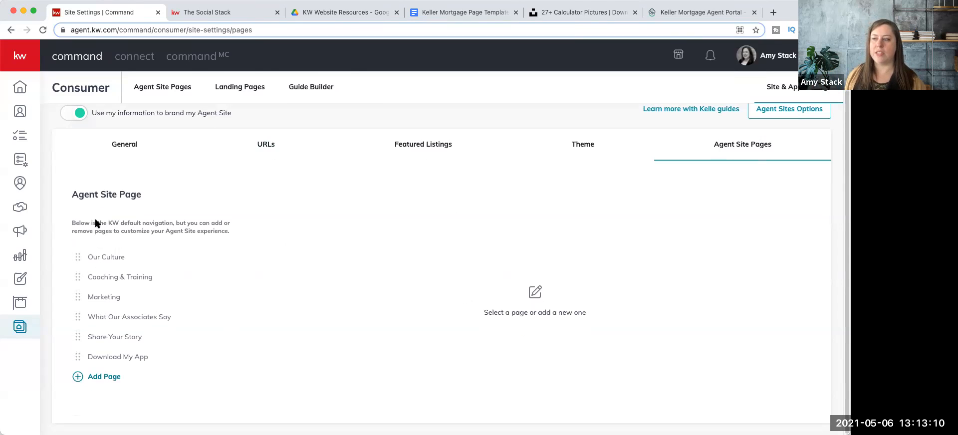
left_click(104, 376)
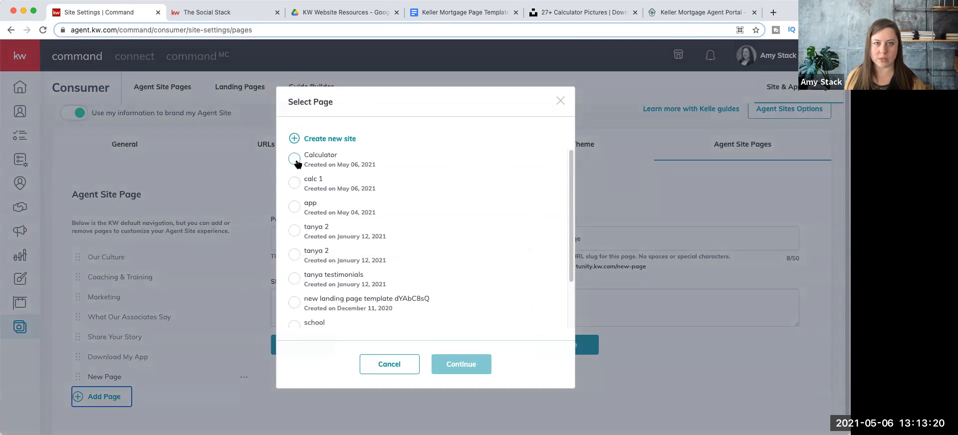
scroll(343, 191, "down", 2)
scroll(344, 193, "up", 2)
scroll(344, 193, "down", 15)
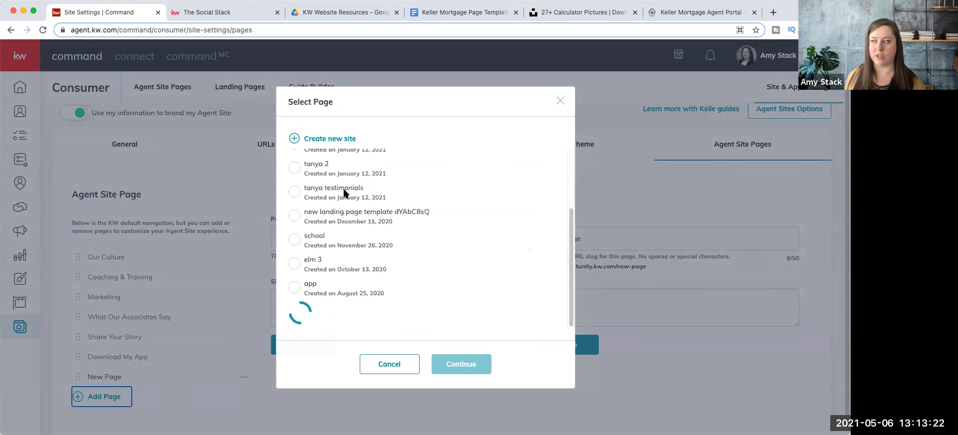
scroll(344, 193, "up", 15)
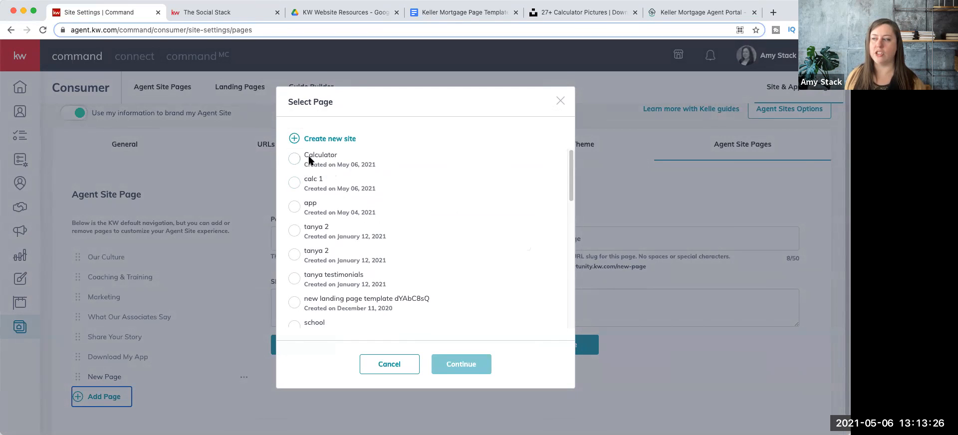
left_click(294, 159)
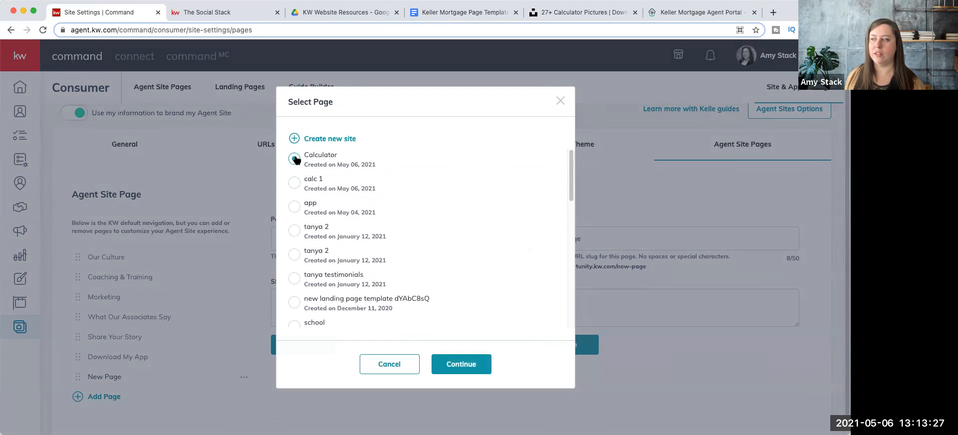
left_click(472, 365)
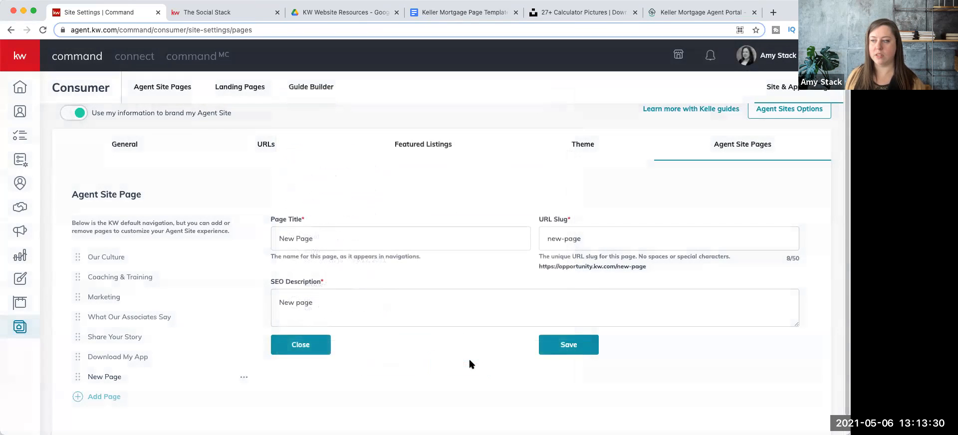
Set the new page's title to "Mortgage Calculator".
left_click(351, 239)
key("shift+alt+Left")
key("shift+alt+Left")
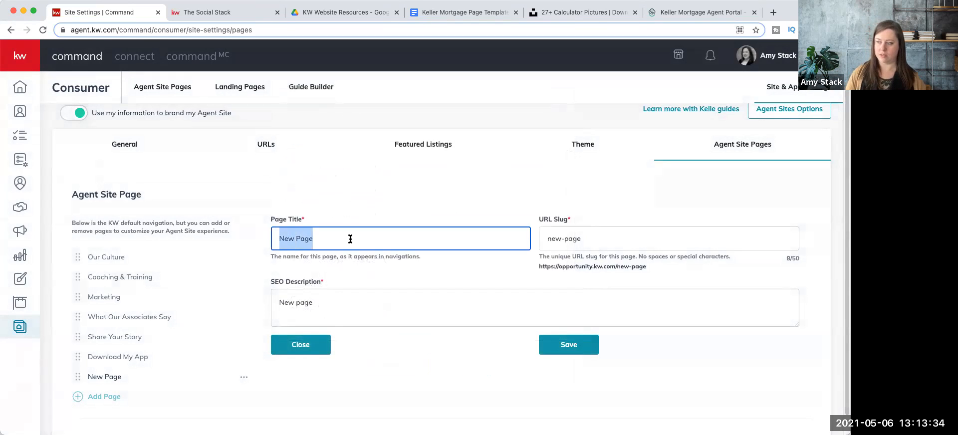
type("Mortg")
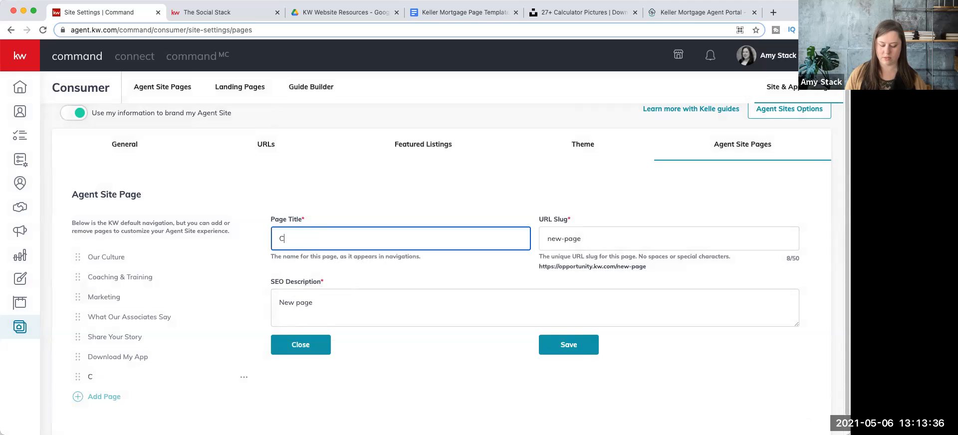
type("a")
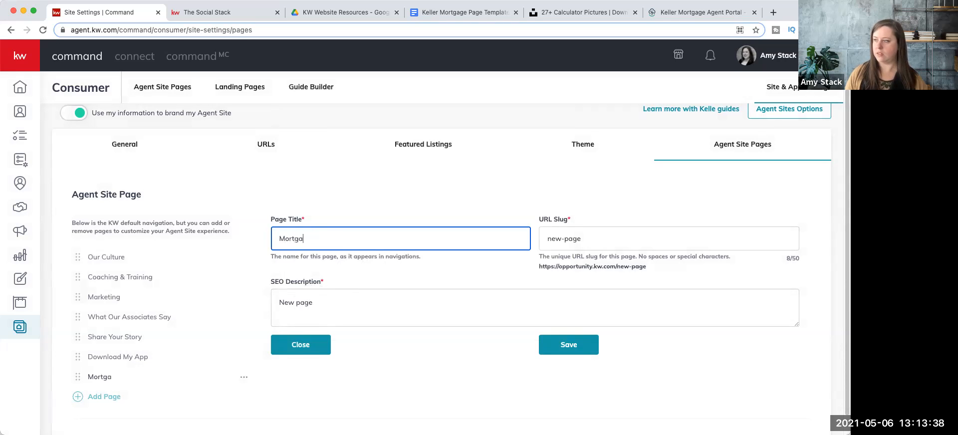
type("ge Cal")
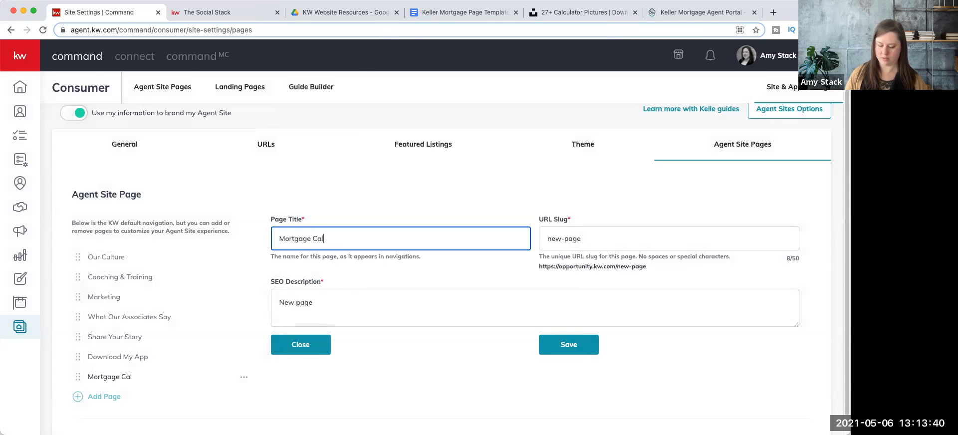
type("culator")
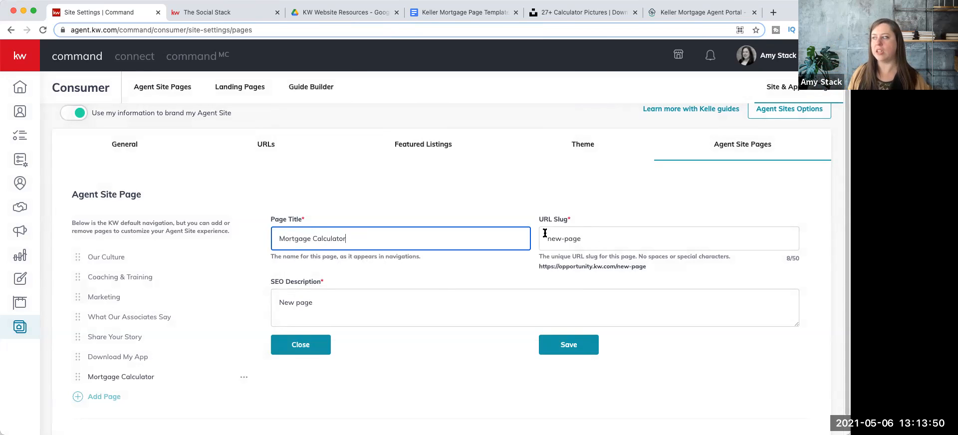
Replace the page's URL slug with "calc" and highlight the full page address below it.
triple_click(567, 238)
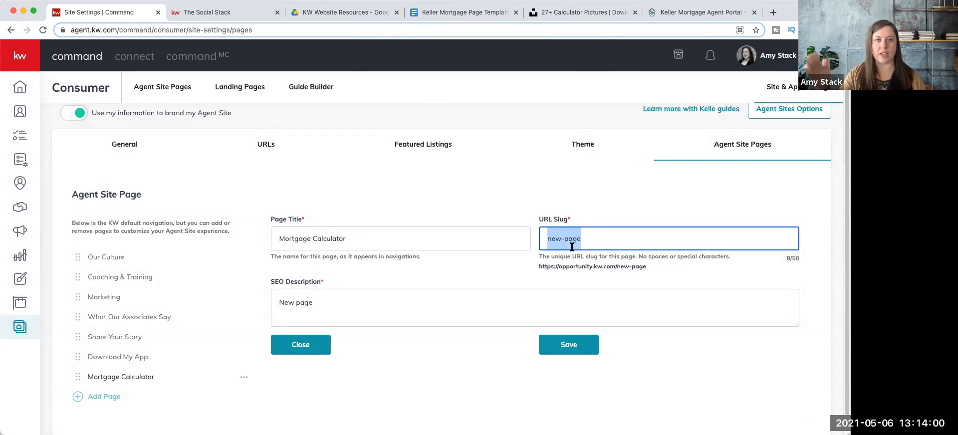
type("calc")
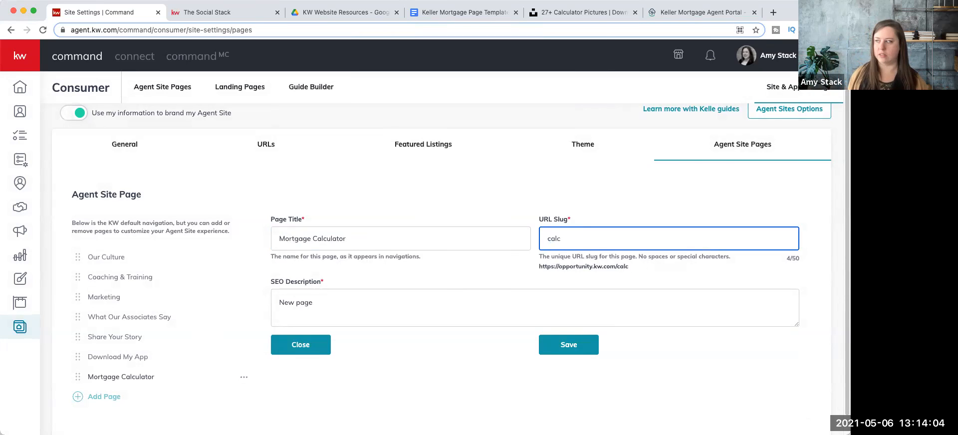
left_click_drag(629, 267, 540, 266)
left_click(534, 261)
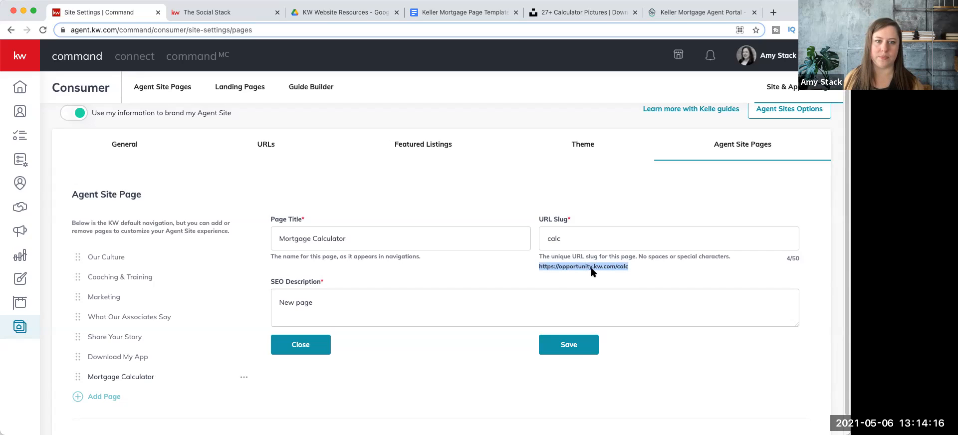
Replace the SEO description with "keller mortgage calc" and save the page settings.
left_click(291, 301)
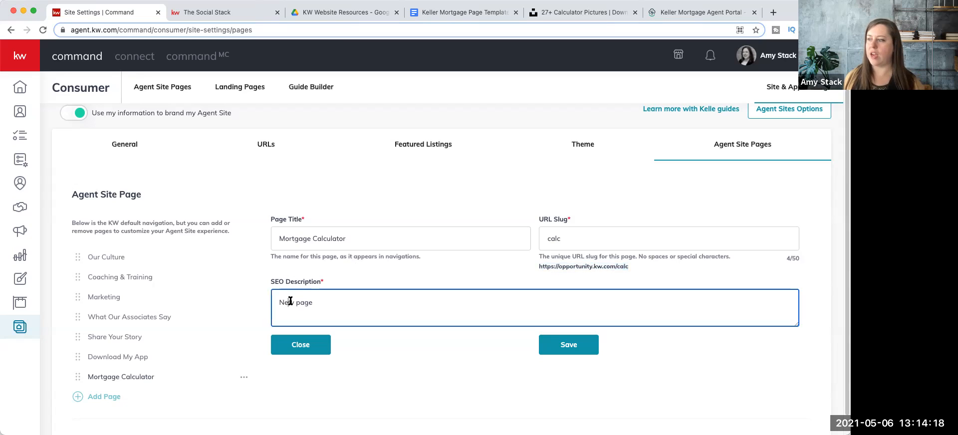
triple_click(293, 307)
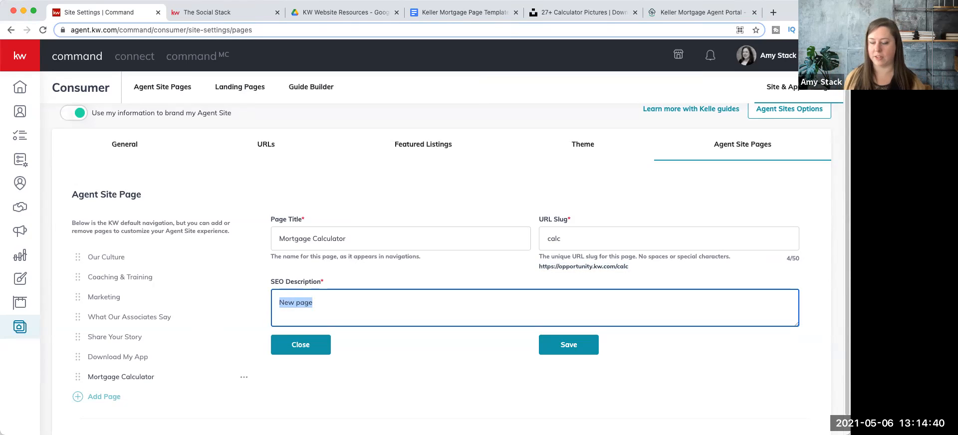
type("ke")
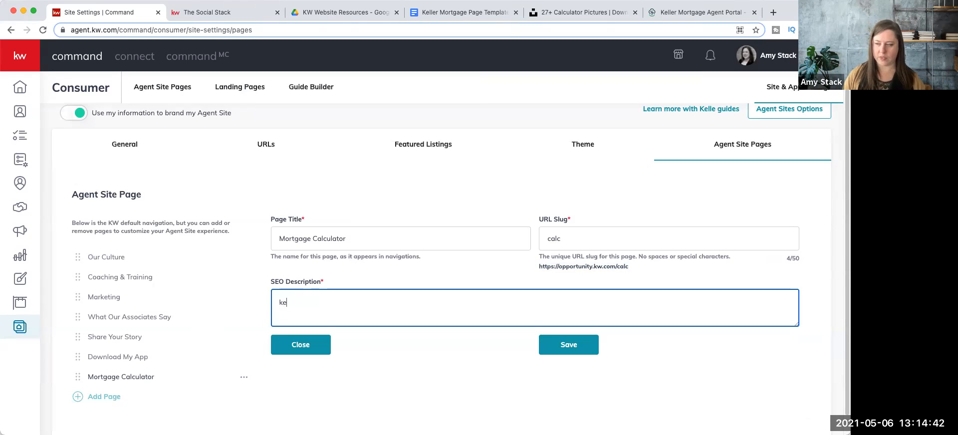
type("ller mortgage calc")
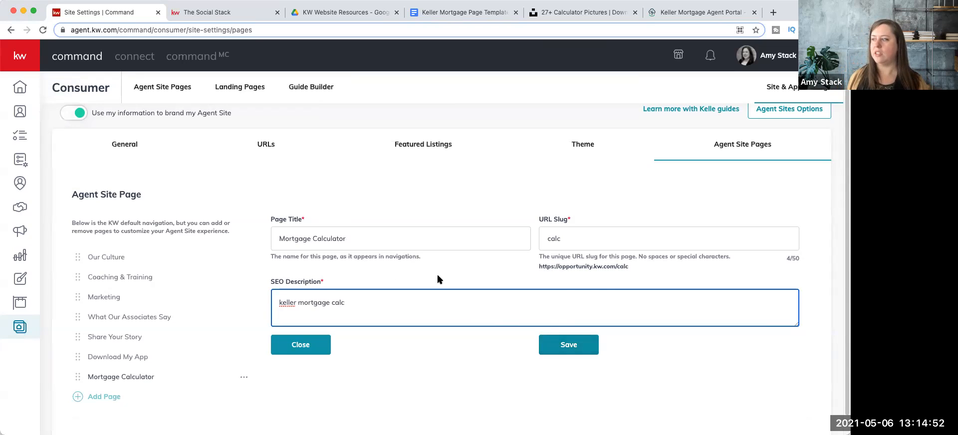
left_click(563, 348)
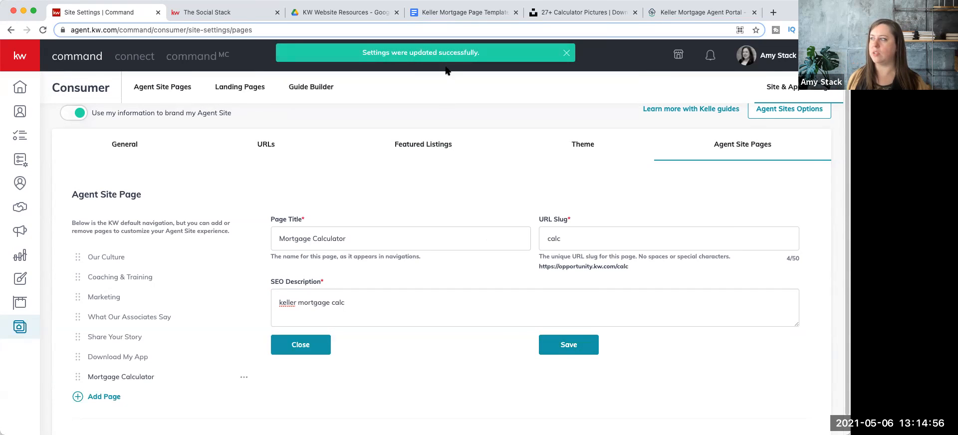
Switch to the live agent site, reload it, and open the Mortgage Calculator page from its navigation.
left_click(219, 14)
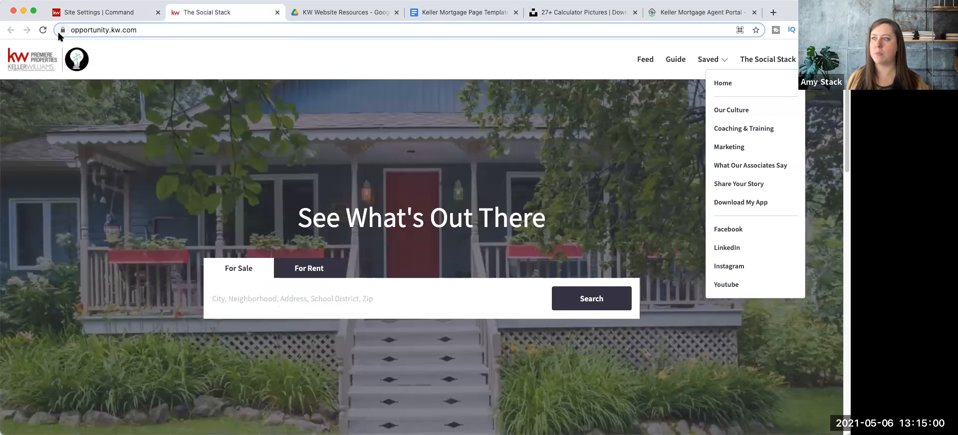
left_click(43, 31)
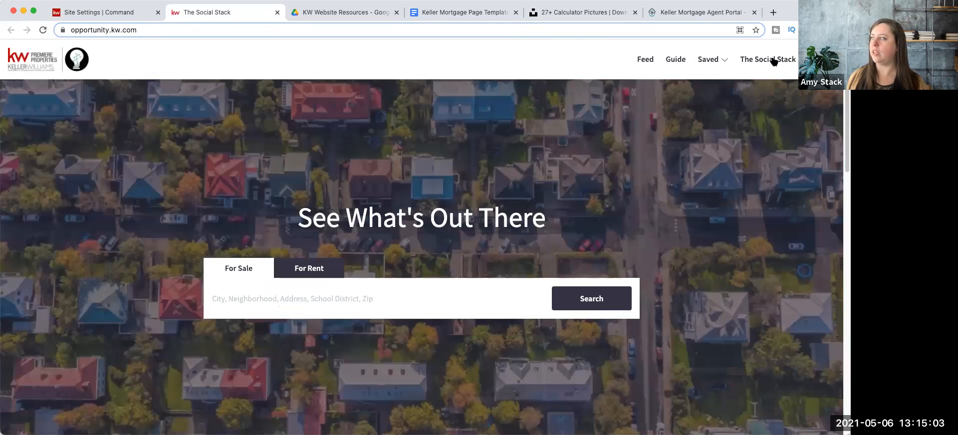
mouse_move(774, 62)
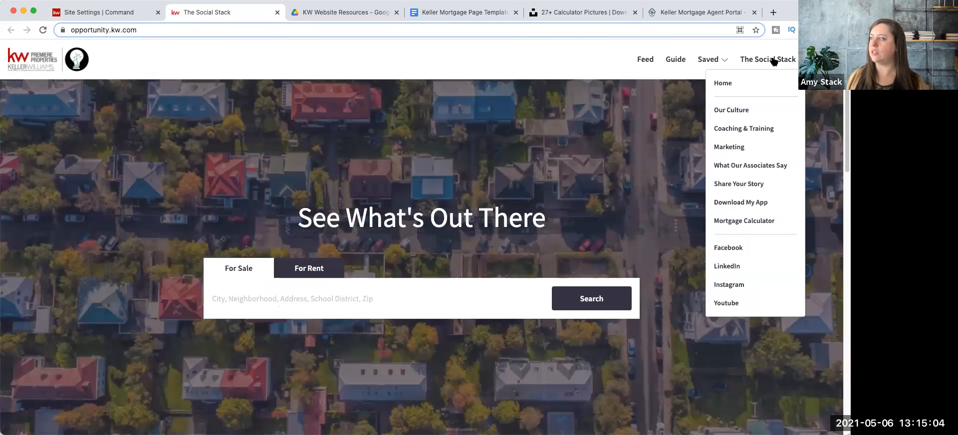
left_click(755, 223)
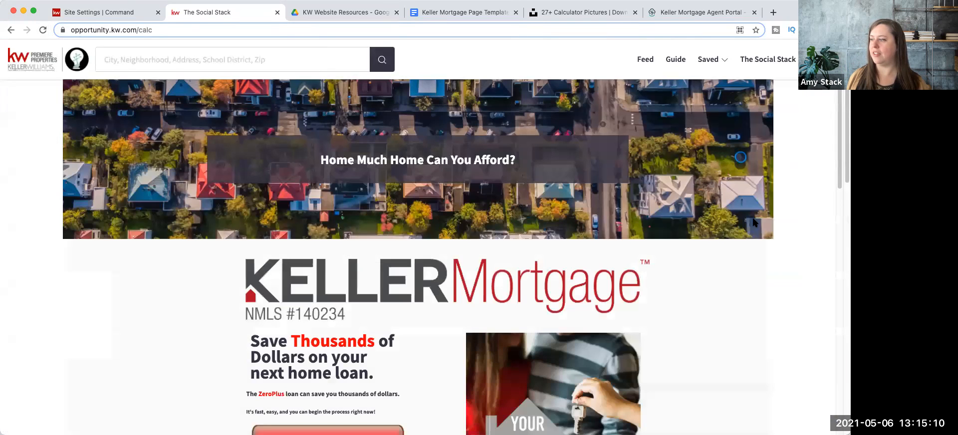
Examine the published page's header image, Keller Mortgage banner, Apply Now button, calculator fields and Keller Covered section.
scroll(755, 223, "down", 4)
scroll(756, 224, "down", 6)
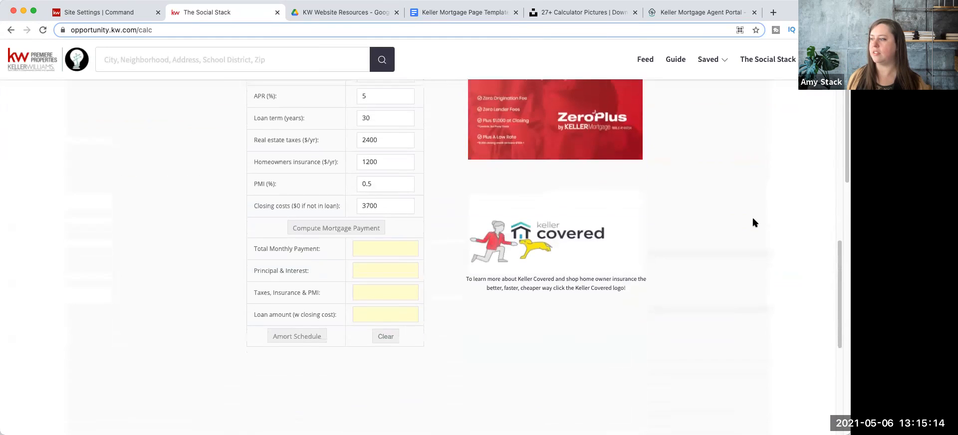
scroll(755, 223, "up", 7)
scroll(755, 223, "up", 3)
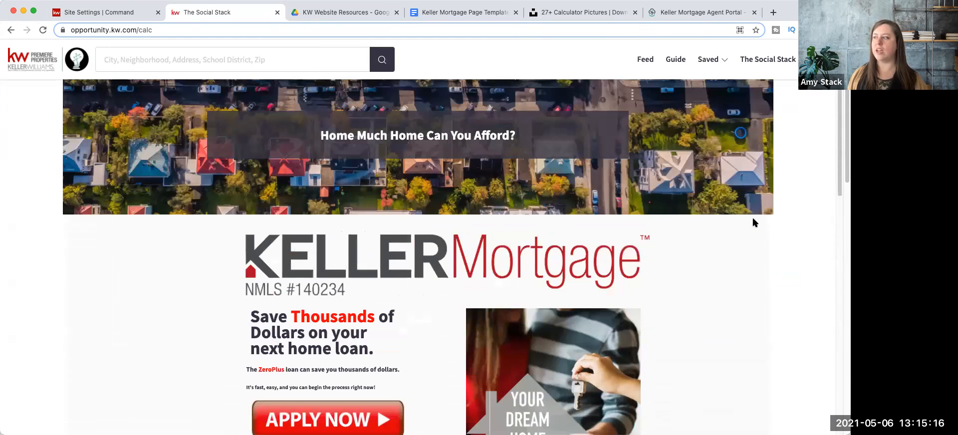
scroll(756, 224, "down", 1)
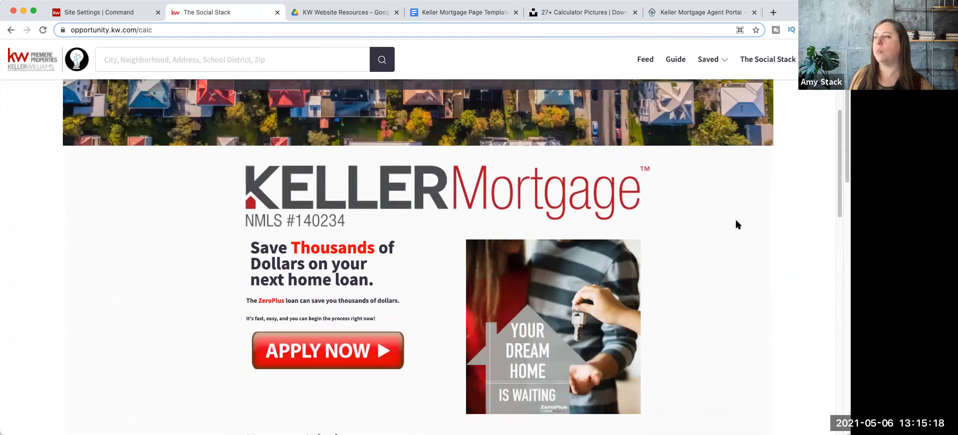
scroll(737, 224, "down", 3)
scroll(699, 227, "down", 3)
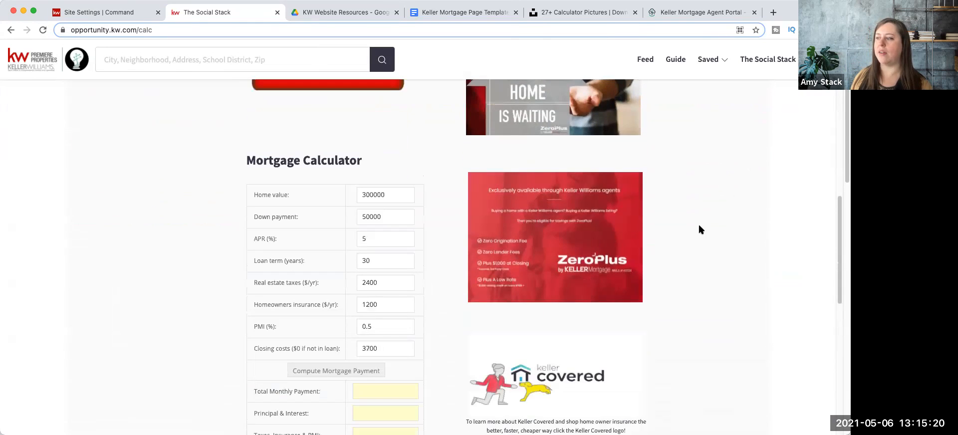
scroll(391, 208, "down", 2)
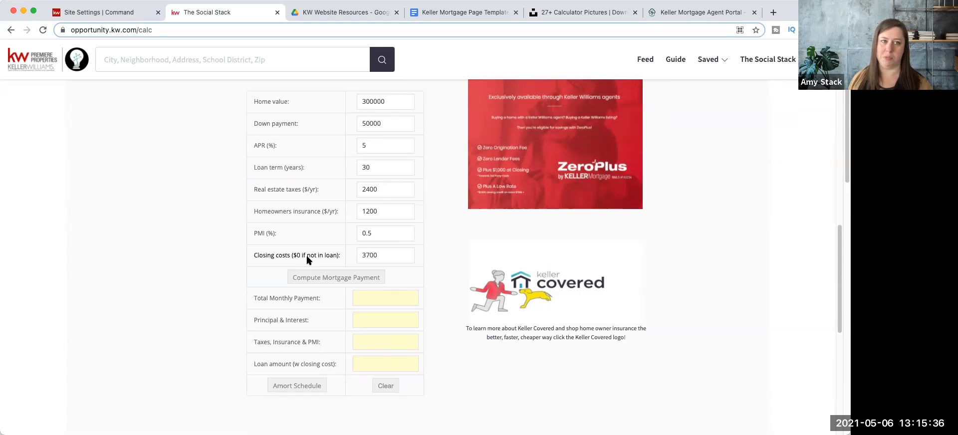
scroll(306, 255, "up", 1)
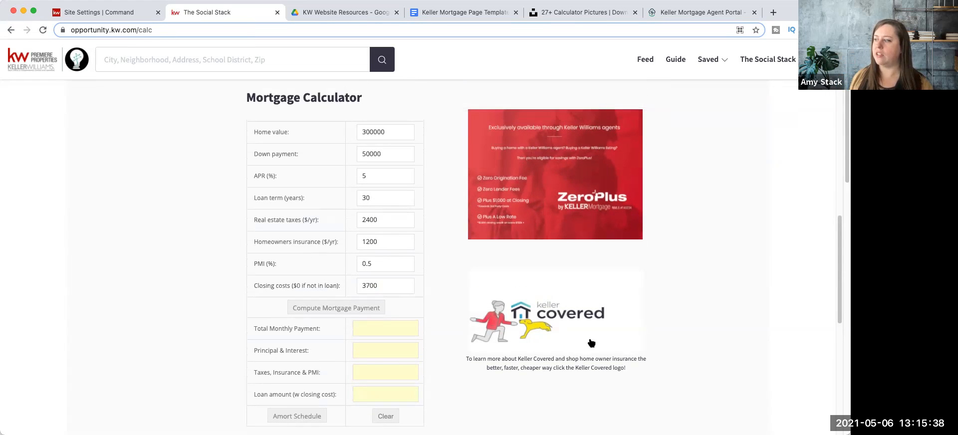
Test the Keller Covered logo link, look through the insurance quote site it opens, and close that site.
left_click(574, 315)
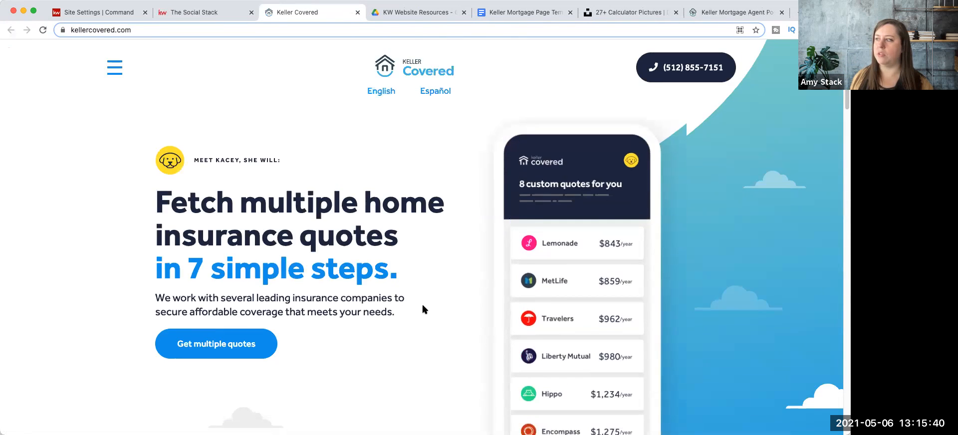
scroll(423, 310, "down", 4)
scroll(423, 309, "down", 9)
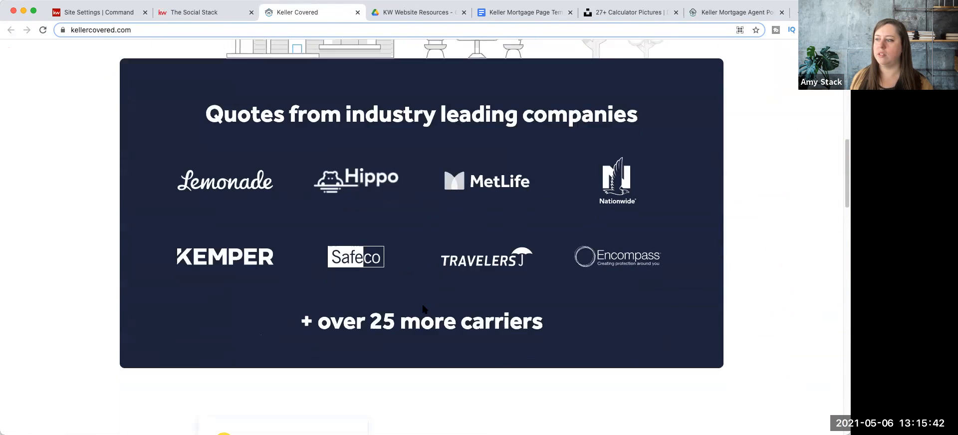
scroll(422, 309, "down", 8)
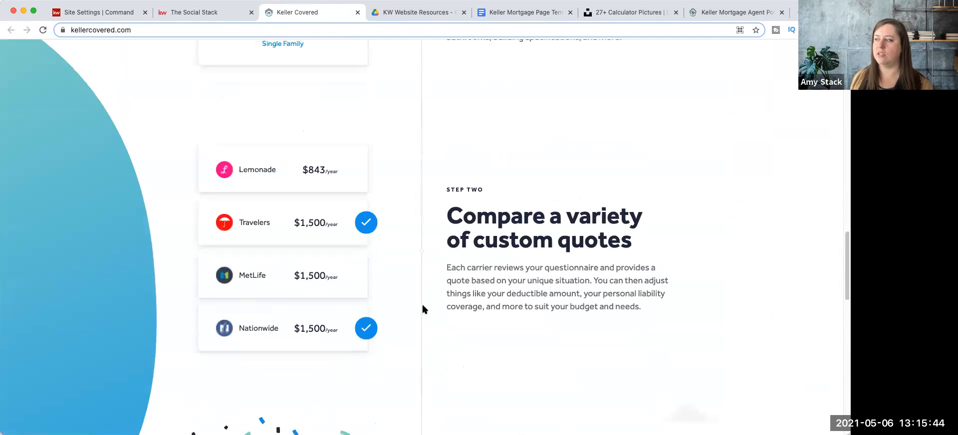
scroll(423, 309, "up", 12)
scroll(423, 309, "up", 6)
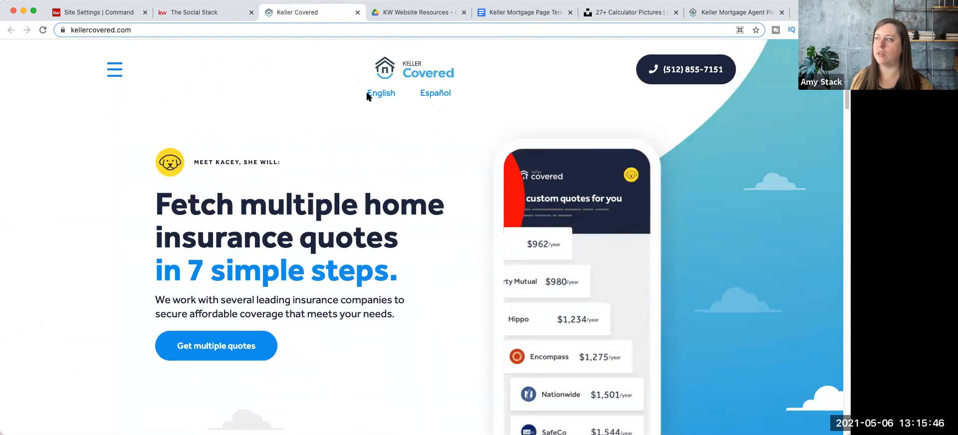
left_click(358, 12)
Test the Apply Now link on the published page by opening the Keller Mortgage application.
scroll(336, 199, "up", 6)
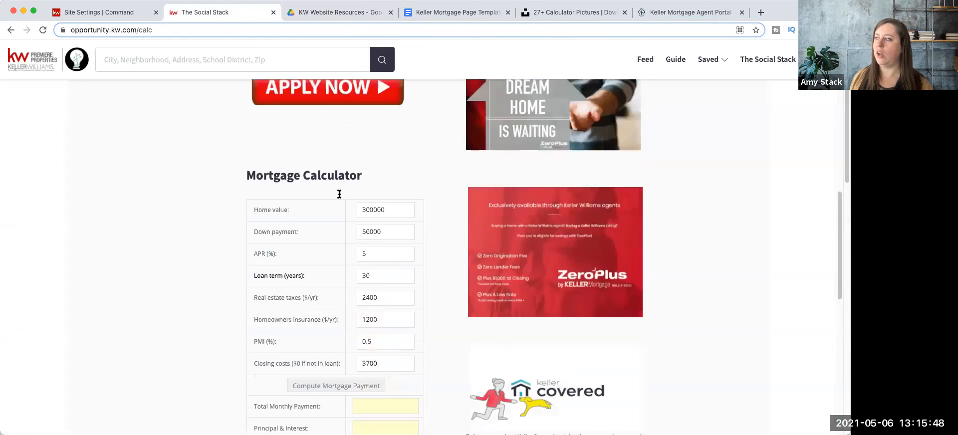
left_click(332, 277)
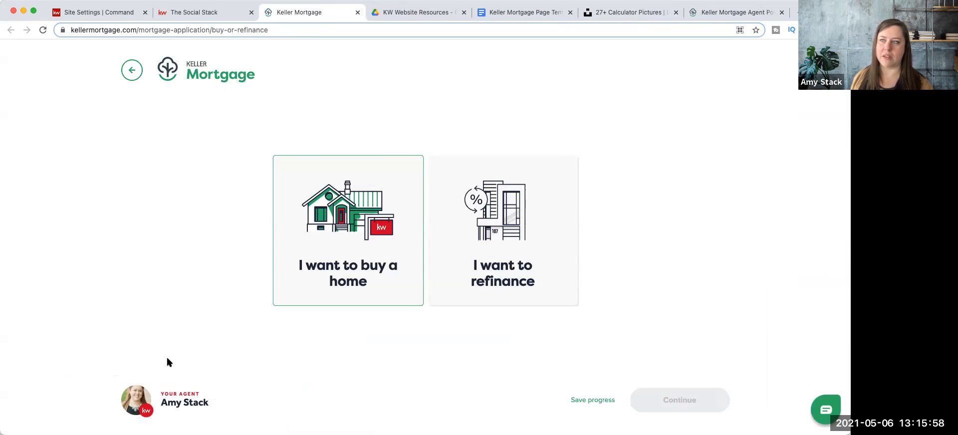
Answer the mortgage application's opening questions with buying a home, single family home and primary residence.
left_click(336, 289)
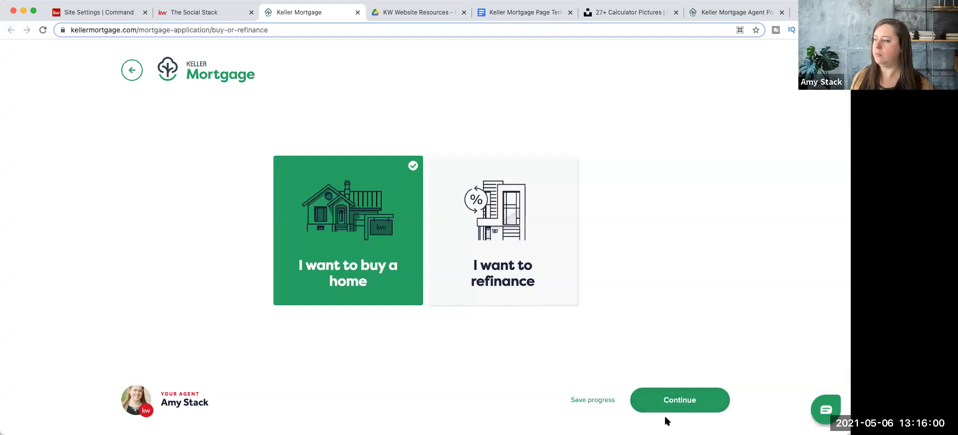
left_click(667, 399)
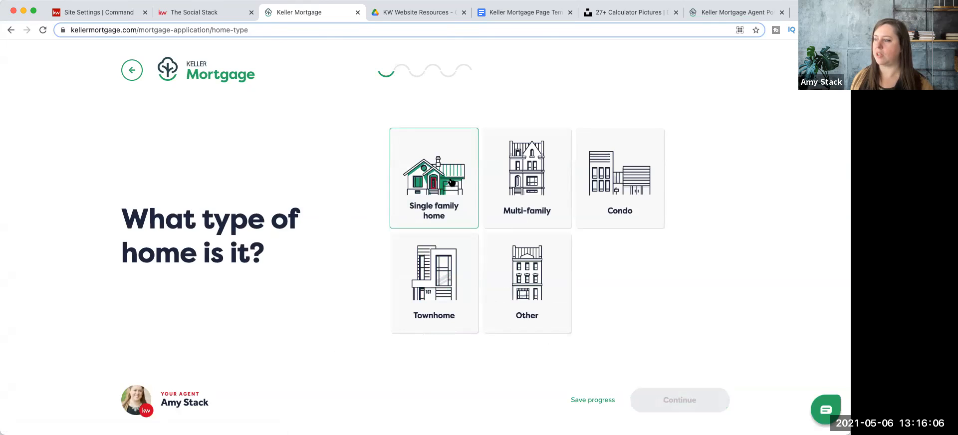
left_click(458, 194)
left_click(703, 408)
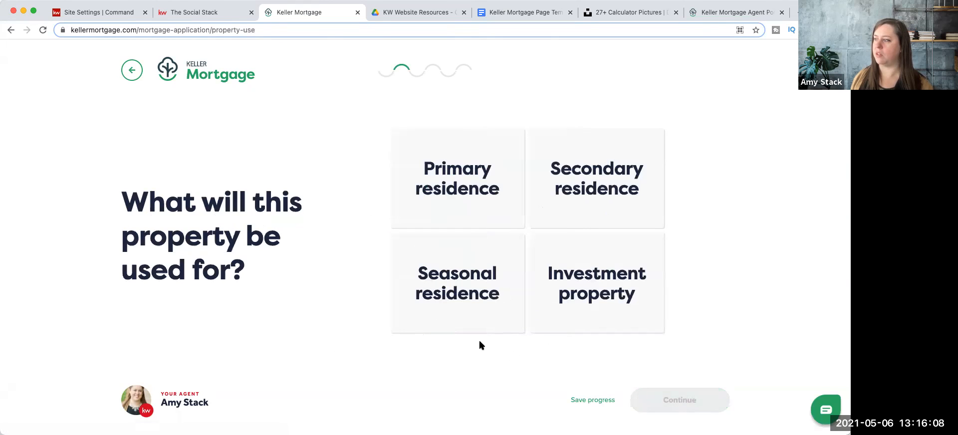
left_click(451, 215)
left_click(680, 399)
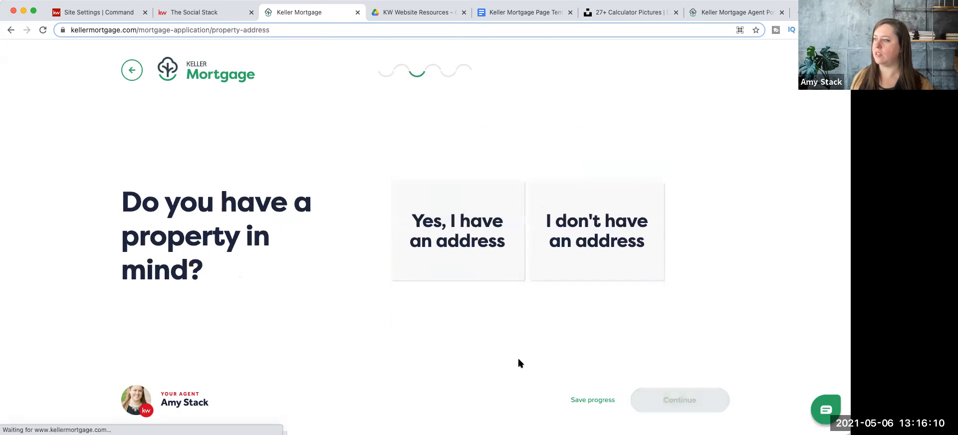
Continue the application with no property address, ZIP code 60137 and Not Sure for the purchase timing.
left_click(554, 242)
left_click(563, 300)
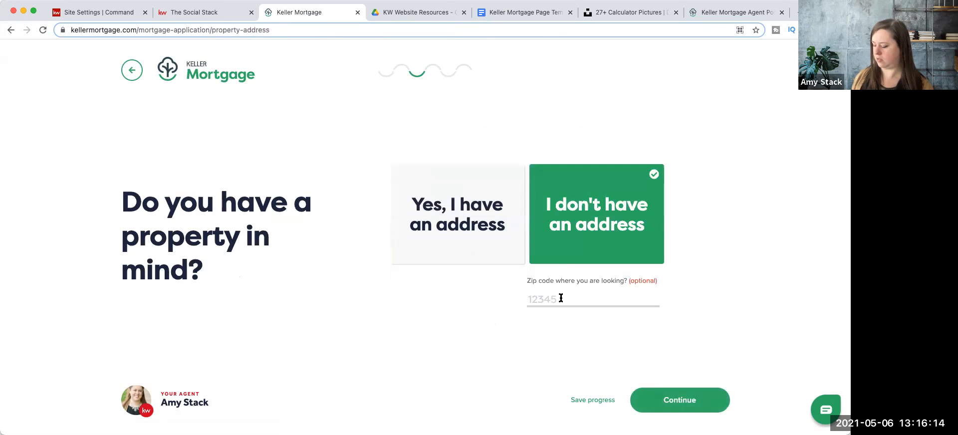
type("60137")
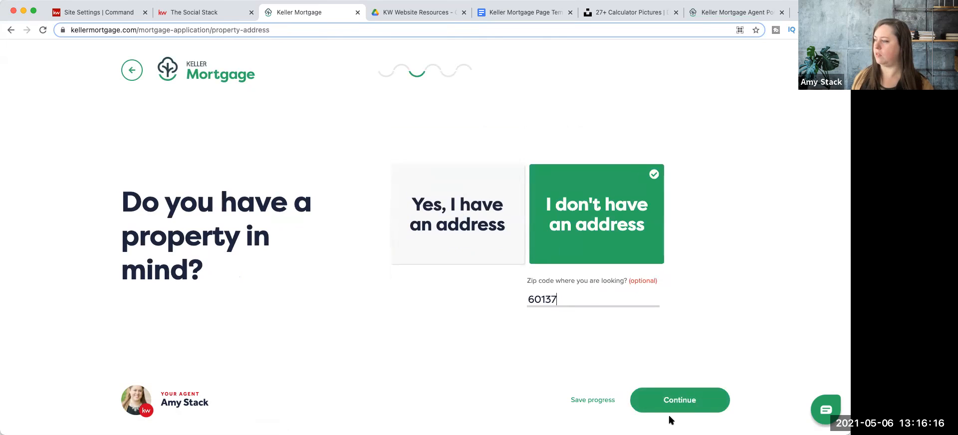
left_click(693, 400)
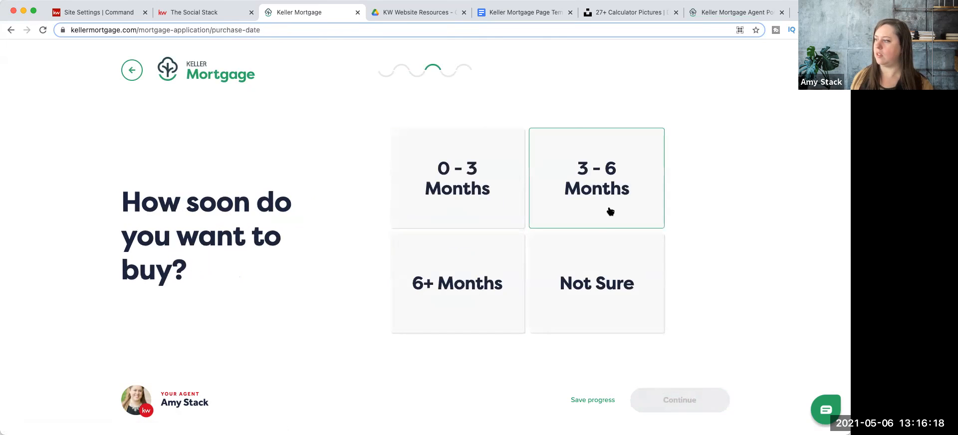
left_click(609, 284)
left_click(700, 400)
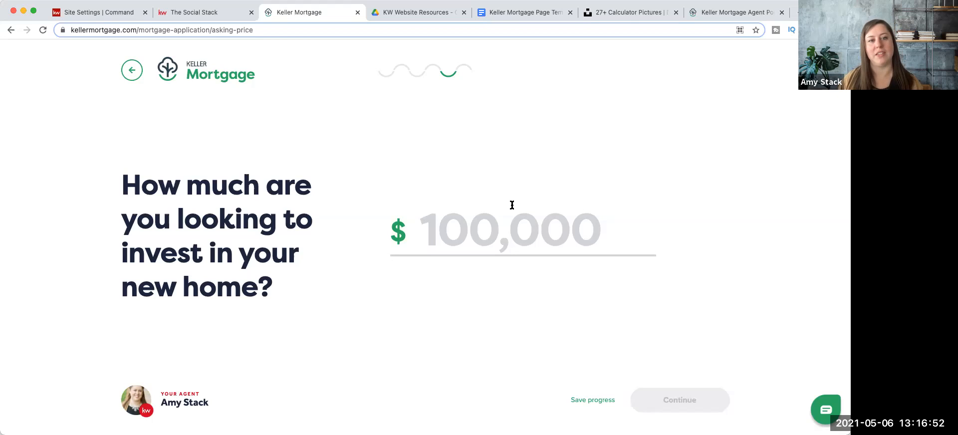
Close the mortgage application and review the published Mortgage Calculator page down to the Keller Covered section and back.
left_click(358, 12)
scroll(152, 282, "down", 1)
scroll(154, 284, "down", 5)
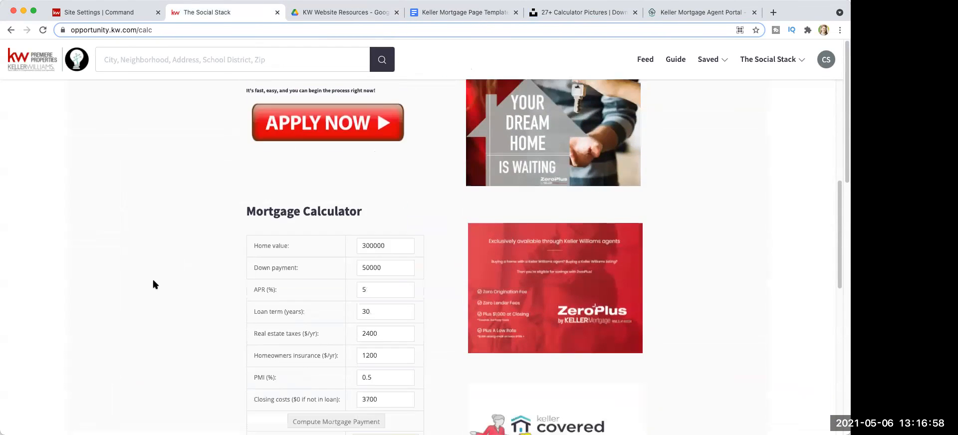
scroll(153, 284, "down", 3)
scroll(153, 284, "up", 10)
scroll(154, 284, "up", 1)
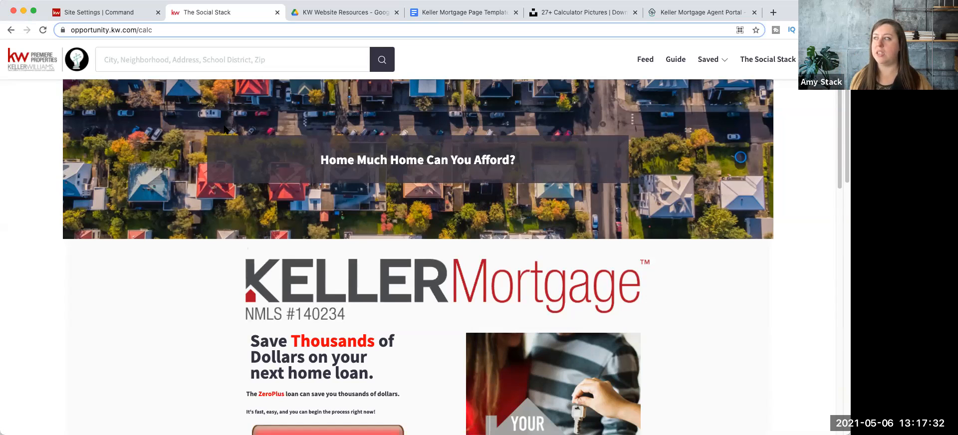
Switch to the Keller Mortgage Page Template document and look over its HTML from the end back to the headline.
left_click(432, 15)
left_click(505, 252)
scroll(505, 252, "down", 1)
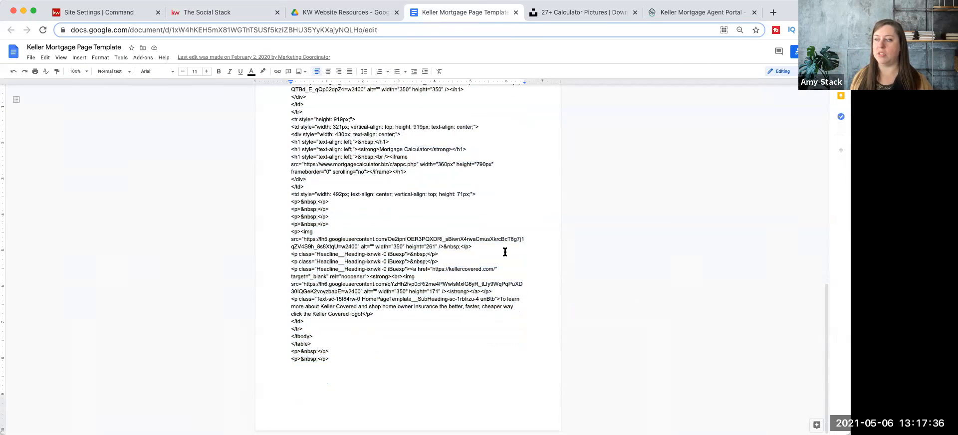
scroll(505, 252, "up", 4)
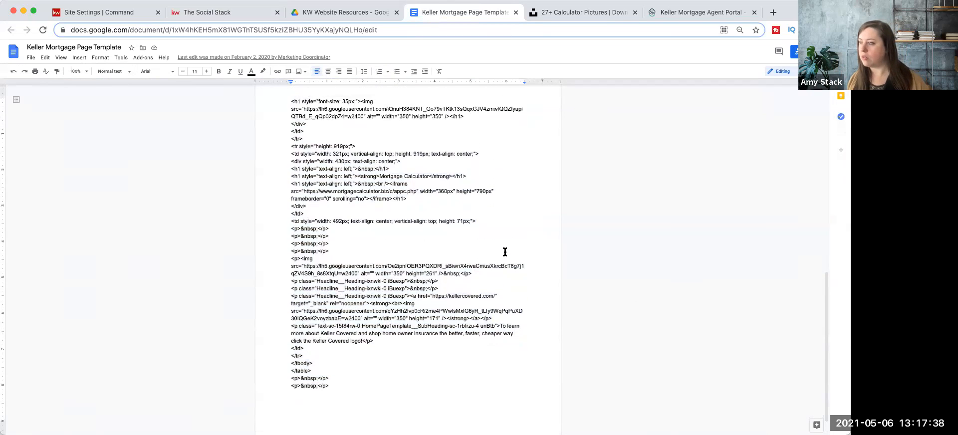
scroll(505, 252, "up", 10)
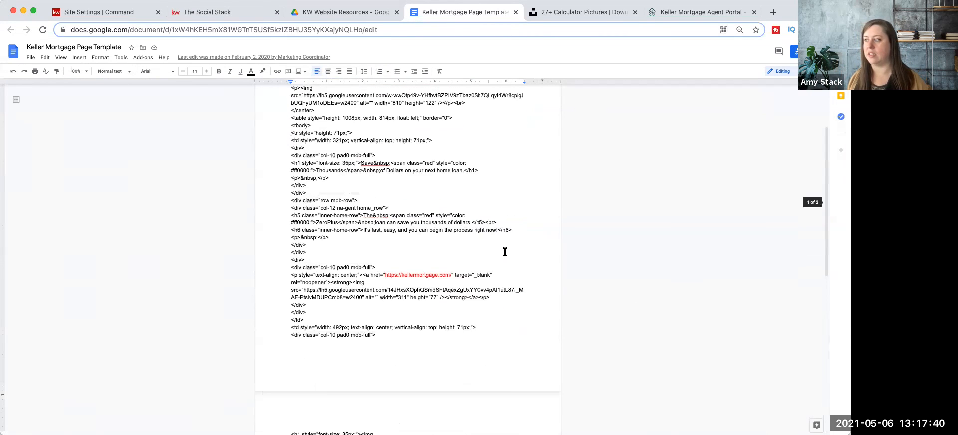
scroll(505, 252, "up", 1)
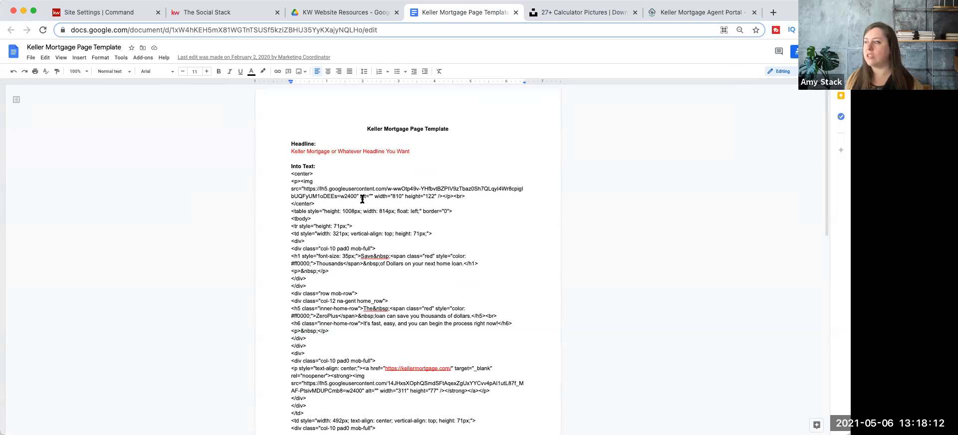
Examine the template's HTML through to its end and select the code from the Keller Covered text paragraph onward.
scroll(360, 252, "down", 1)
scroll(361, 252, "down", 3)
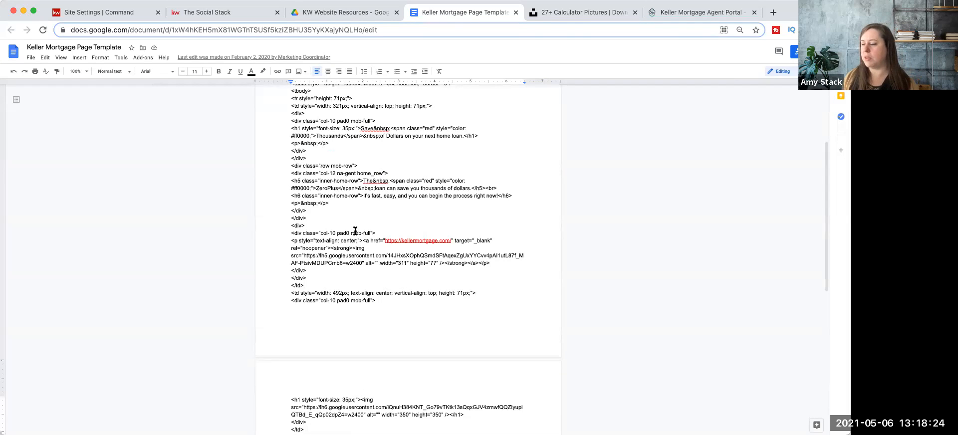
scroll(339, 229, "up", 3)
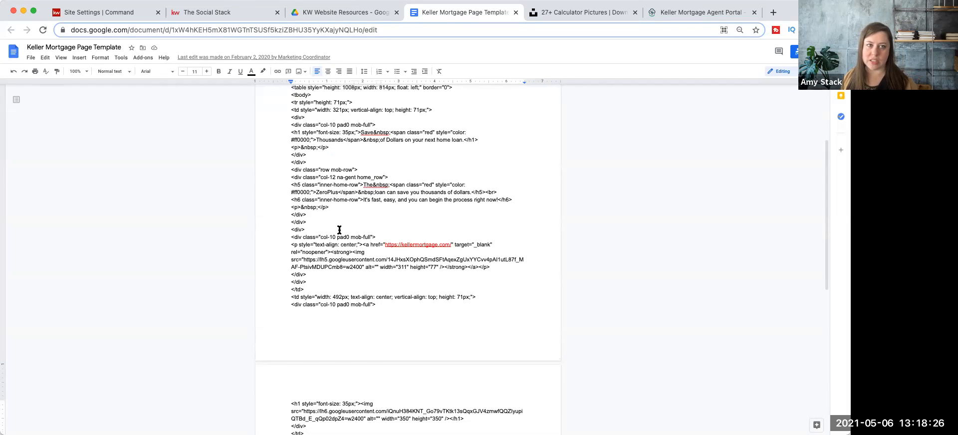
scroll(343, 233, "up", 3)
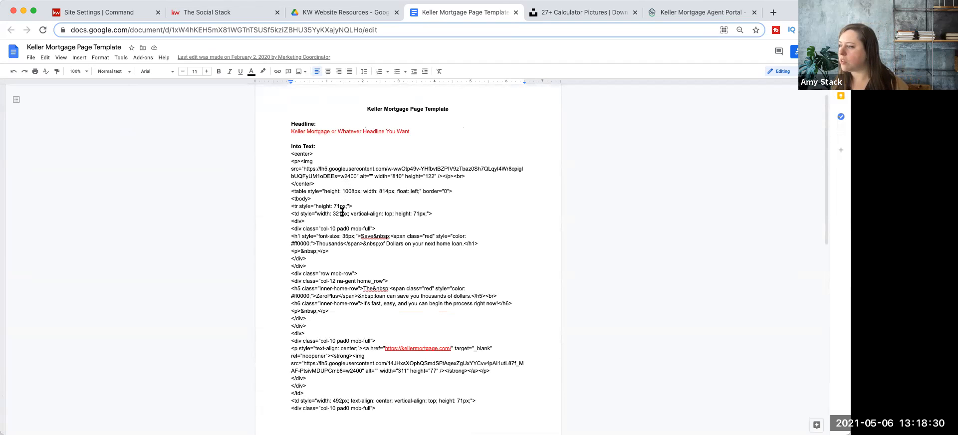
scroll(332, 252, "down", 2)
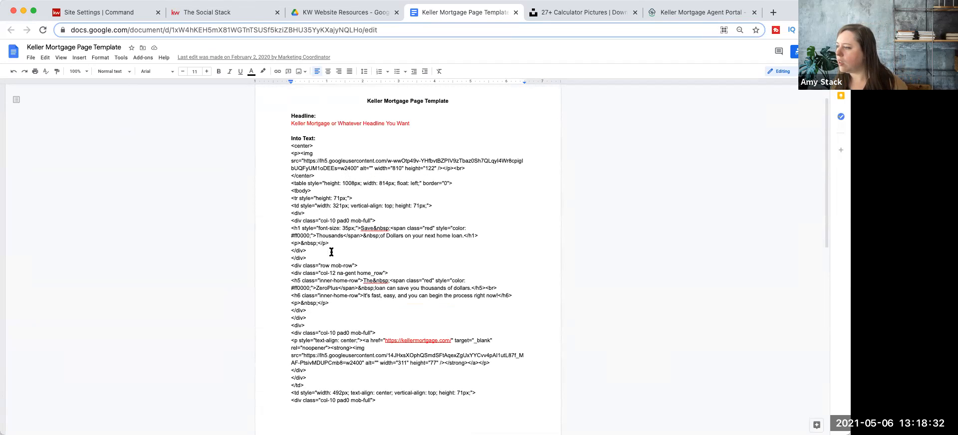
scroll(336, 271, "down", 5)
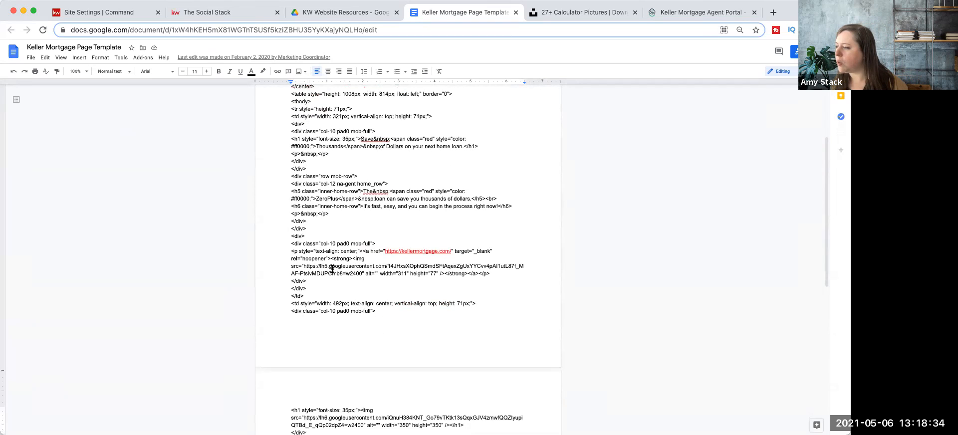
scroll(311, 259, "down", 5)
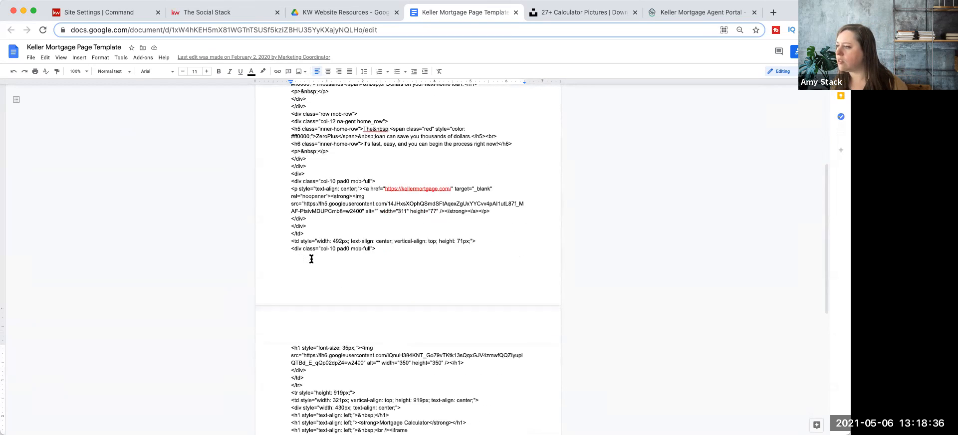
scroll(312, 260, "down", 7)
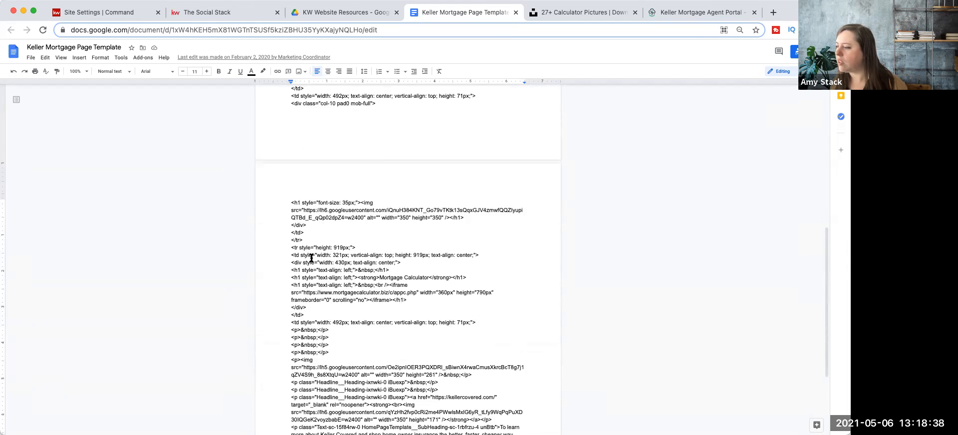
scroll(312, 257, "down", 2)
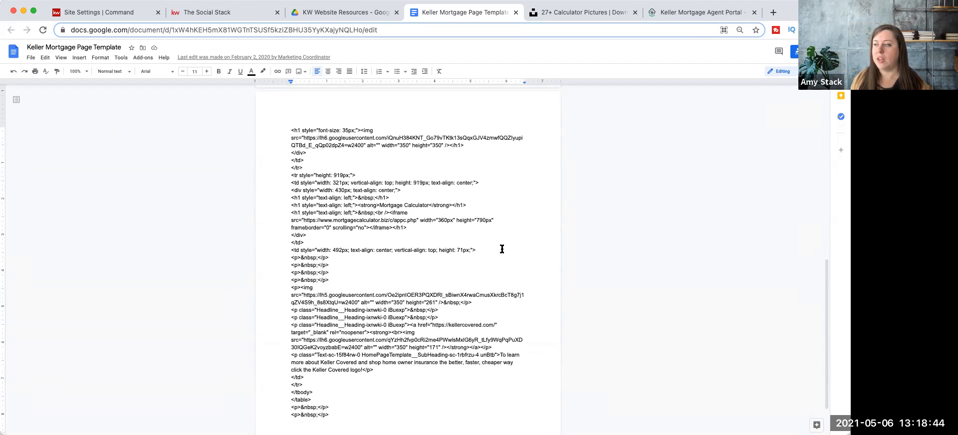
scroll(359, 363, "down", 3)
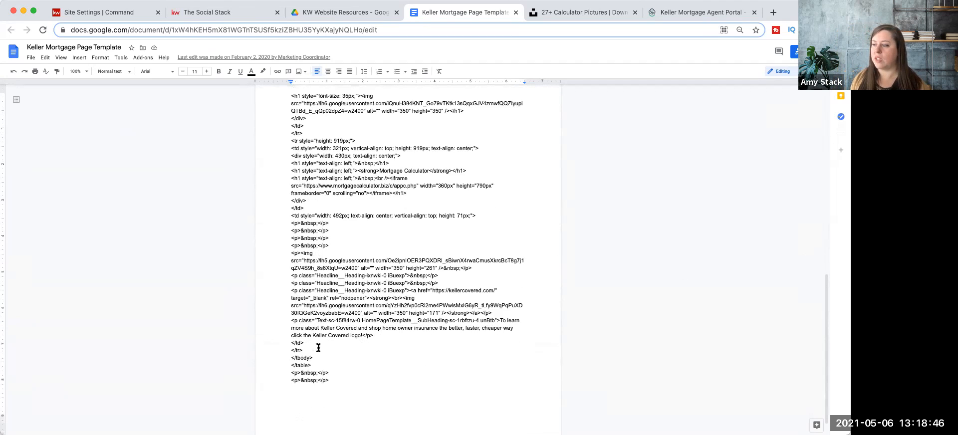
left_click_drag(318, 298, 283, 300)
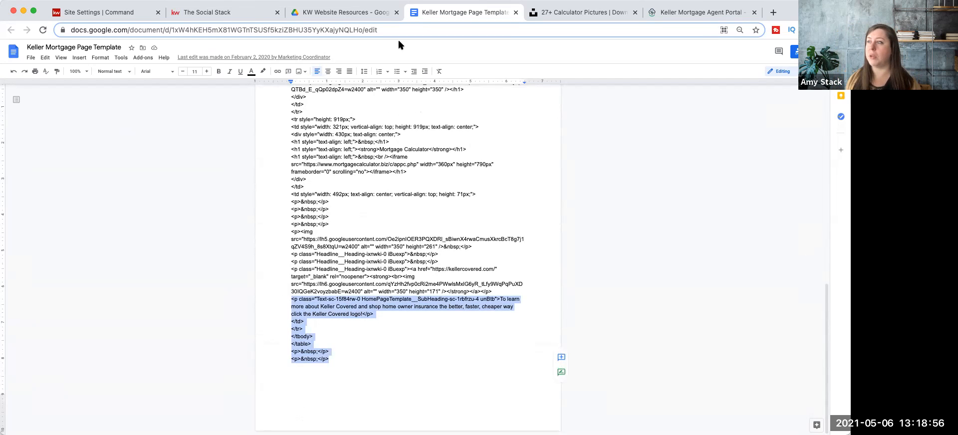
Return to the published page and examine its calculator, ZeroPlus image and Keller Covered text.
left_click(212, 12)
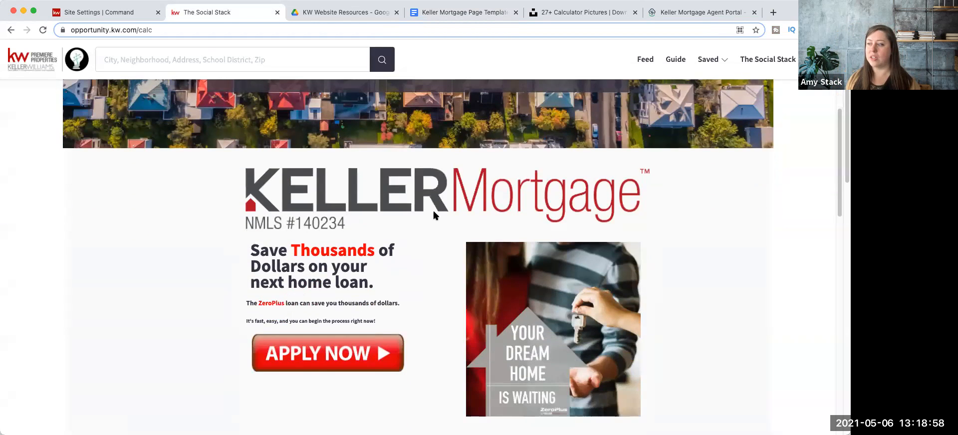
scroll(433, 215, "down", 5)
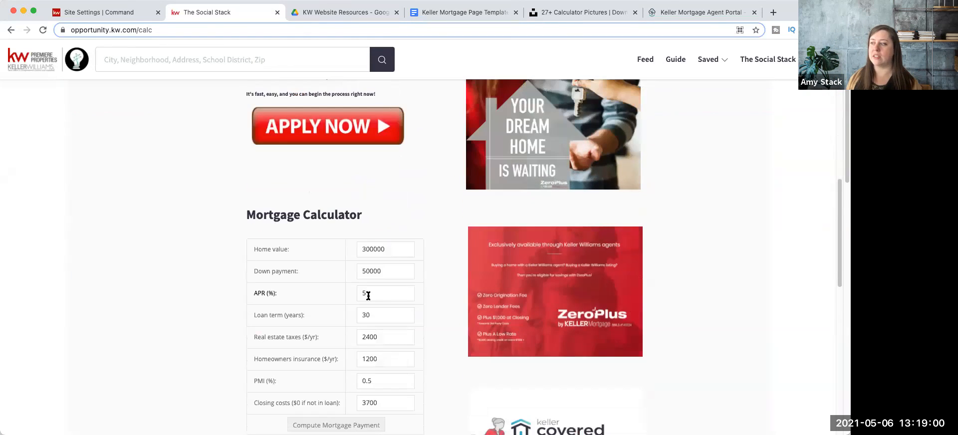
scroll(455, 315, "down", 3)
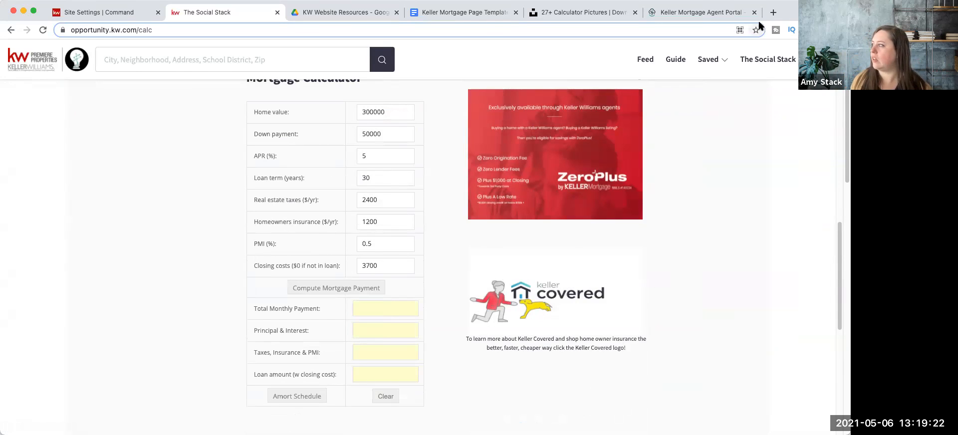
Open the agent site john.kw.com in a new browser tab.
left_click(774, 12)
type("jo")
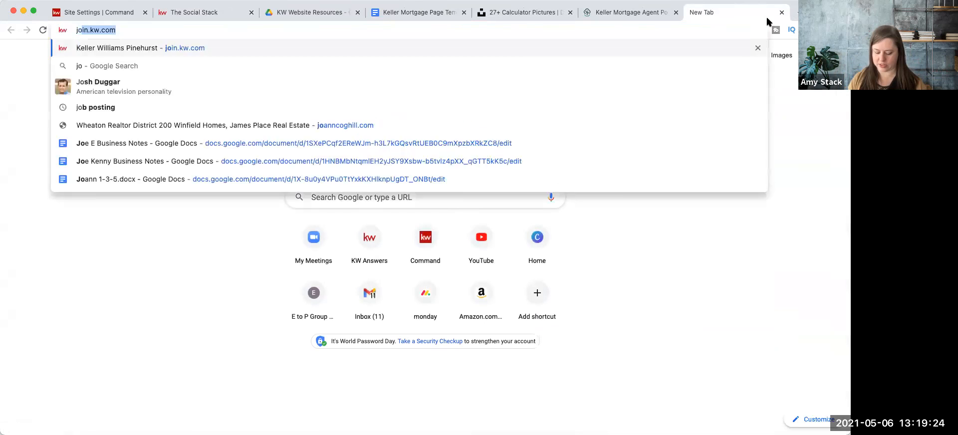
type("hn.kw.com")
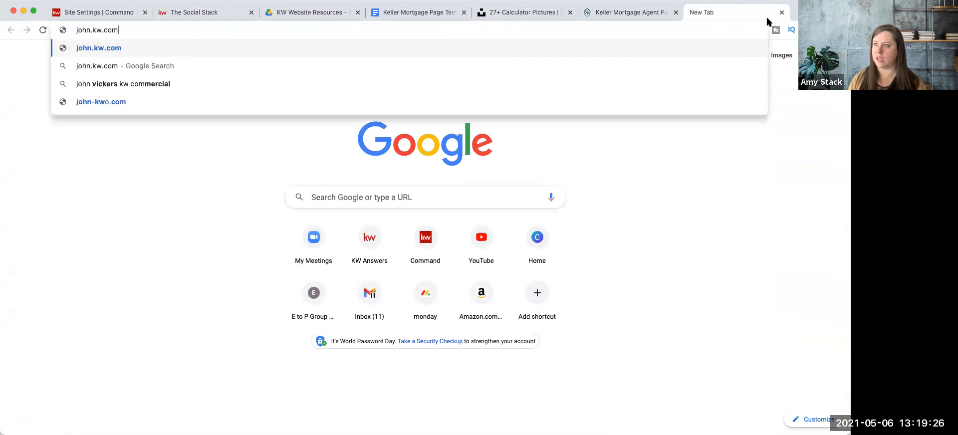
key("Return")
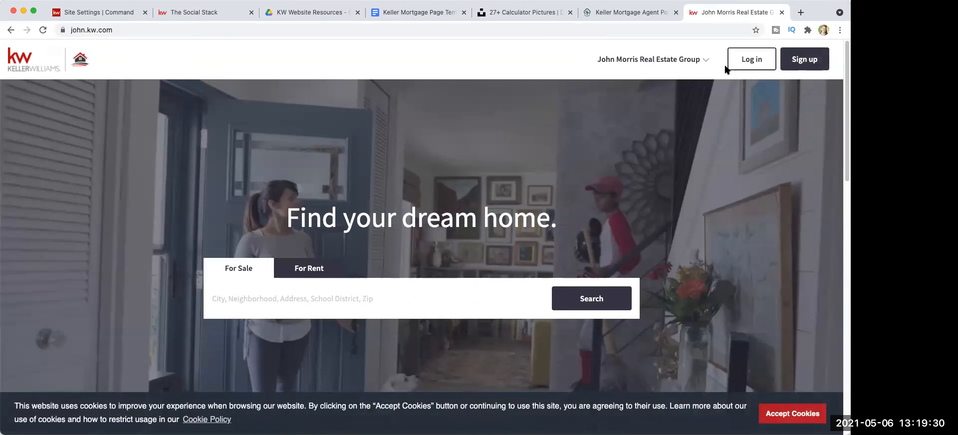
Open the site's Command Training page and find the section on adding a Keller Mortgage page to an agent site.
left_click(702, 62)
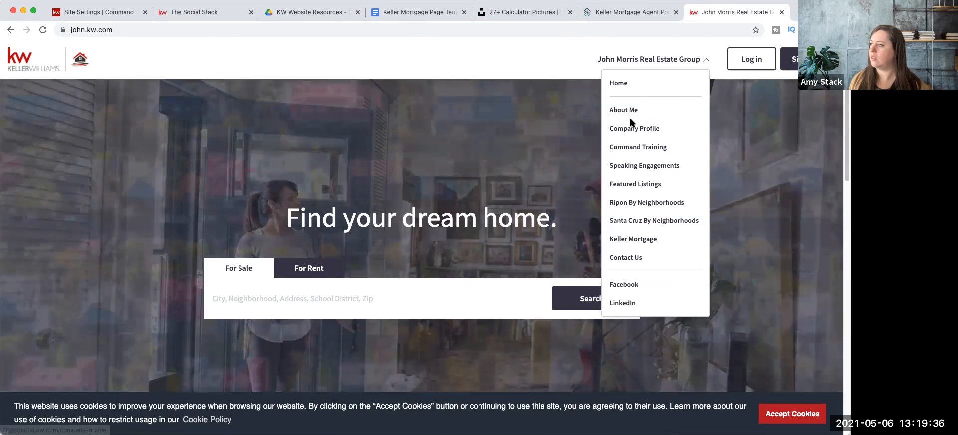
left_click(635, 147)
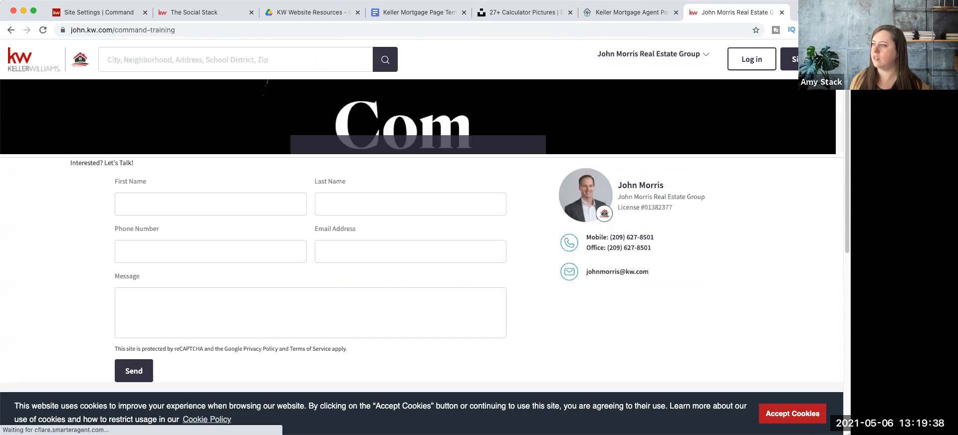
scroll(584, 265, "down", 7)
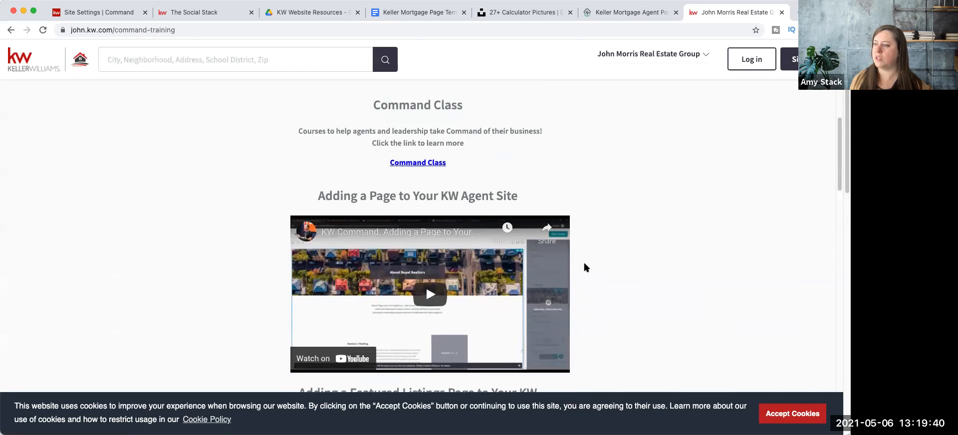
scroll(641, 272, "down", 10)
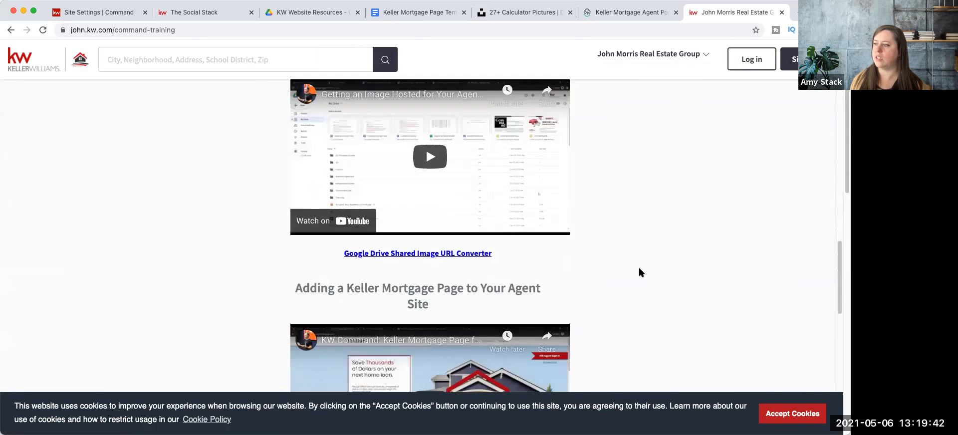
scroll(640, 272, "down", 6)
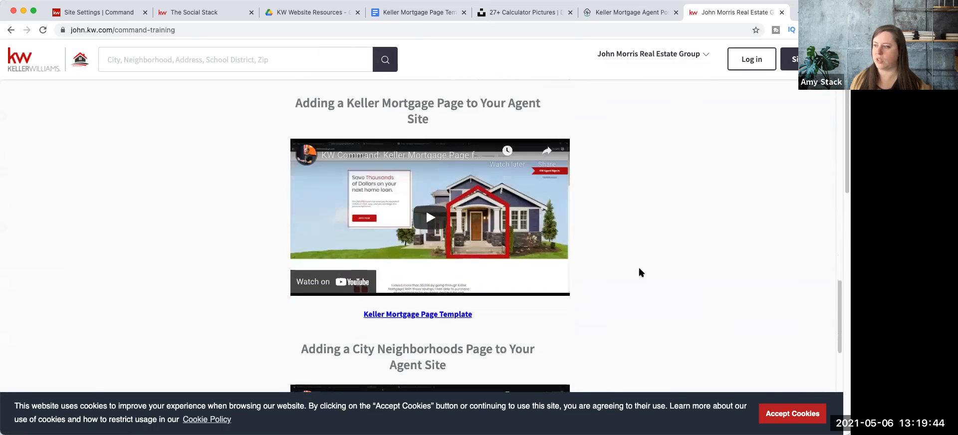
Review the Keller Mortgage and Neighborhood Links template links on the Command Training page and close that page.
scroll(641, 272, "down", 2)
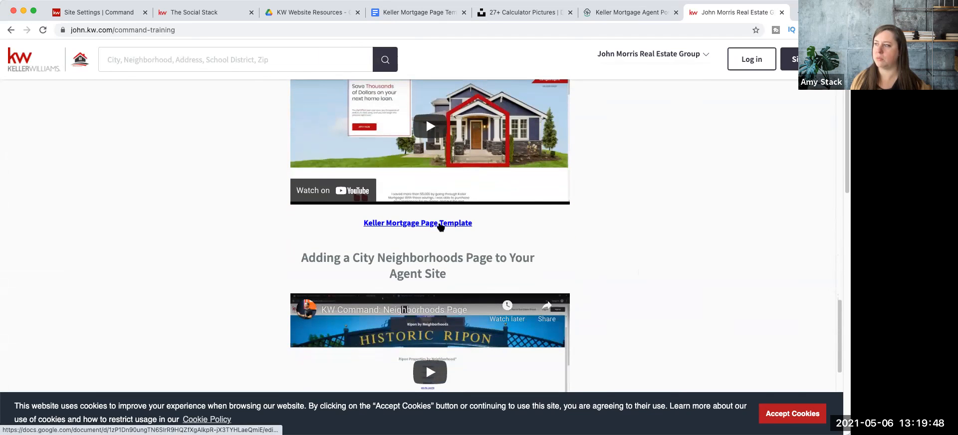
scroll(690, 254, "down", 5)
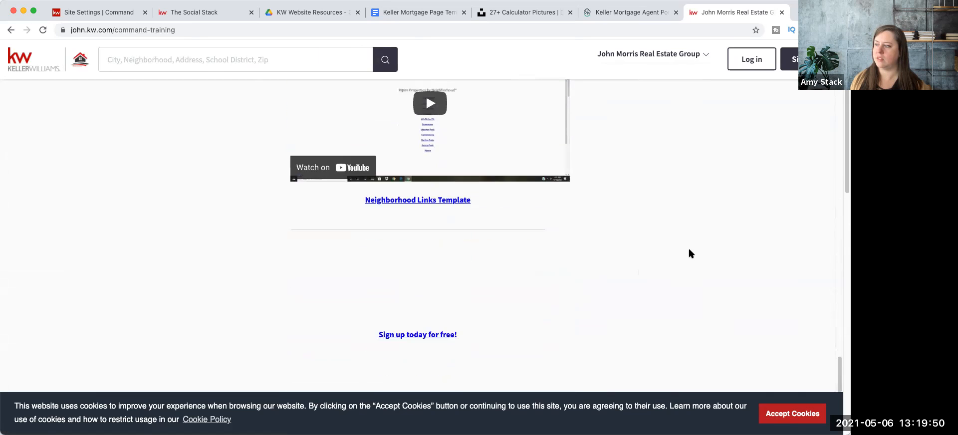
scroll(691, 254, "up", 2)
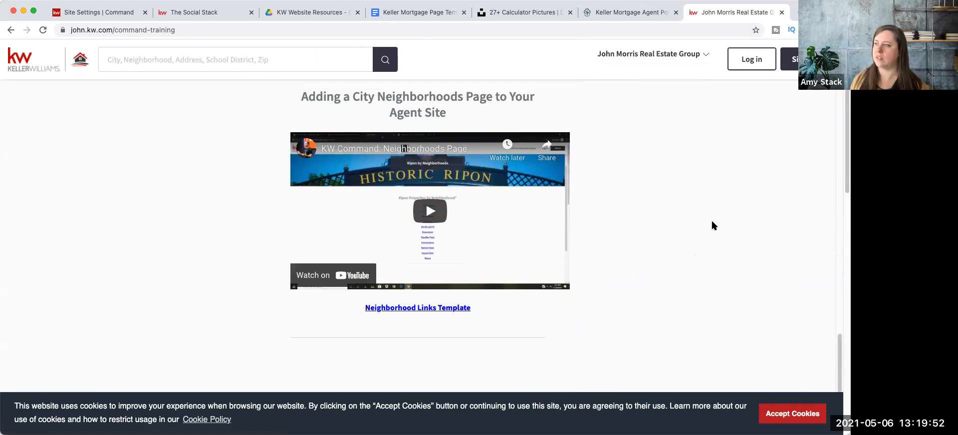
scroll(713, 223, "up", 3)
scroll(713, 223, "up", 1)
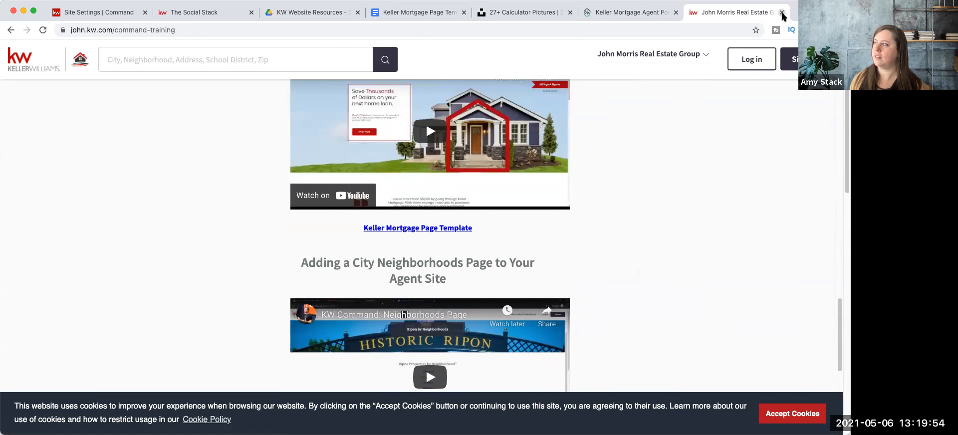
left_click(782, 13)
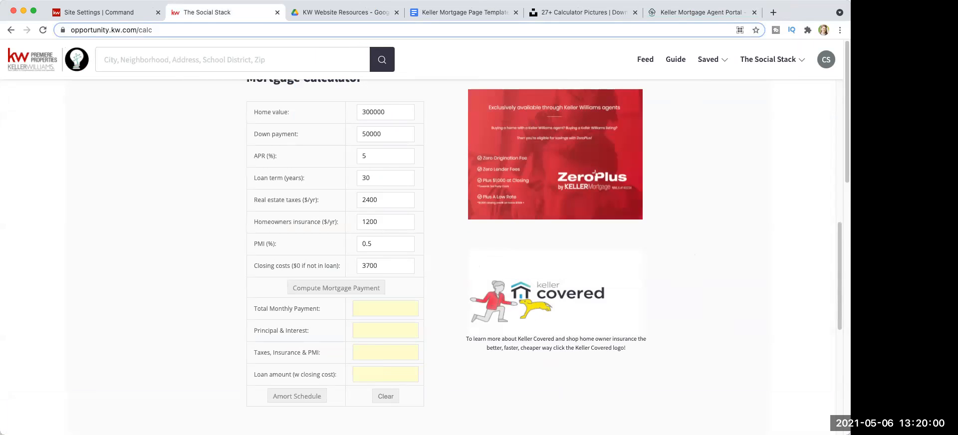
View the published calculator page from its banner and return to the Mortgage Calculator page settings in Command.
scroll(140, 204, "up", 10)
scroll(143, 213, "up", 2)
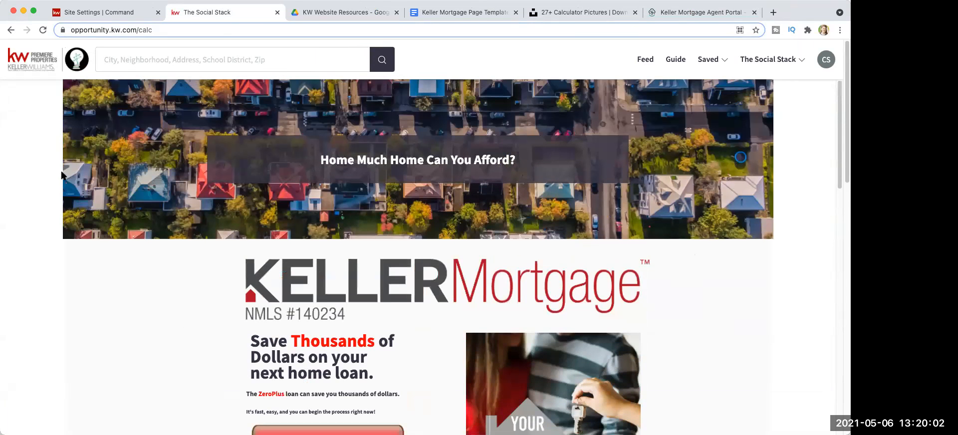
left_click(114, 13)
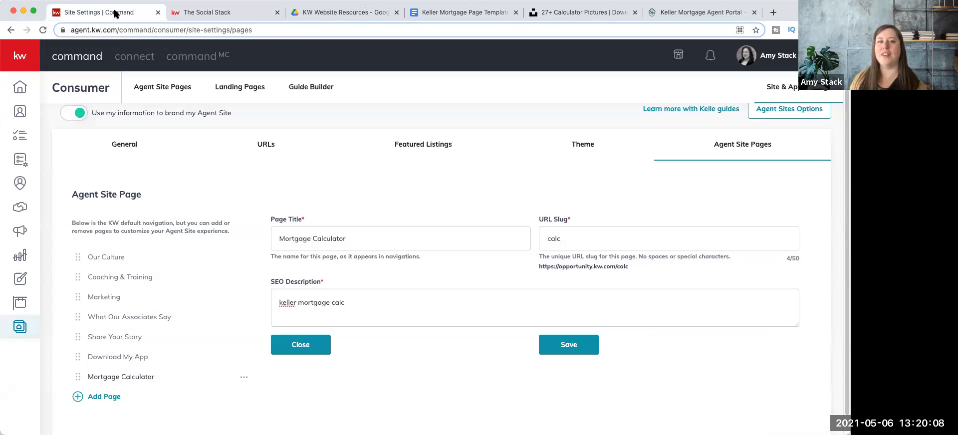
Open mortgagecalculator.org in a new browser tab.
left_click(773, 12)
type("mort")
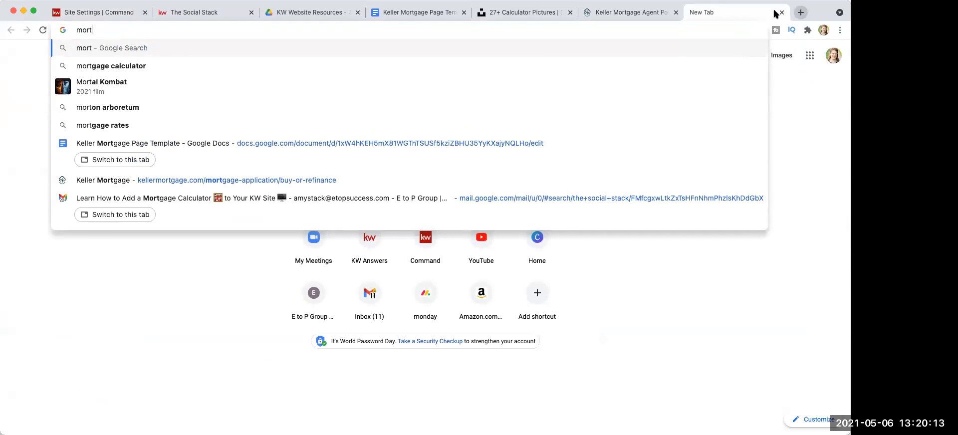
key("Down")
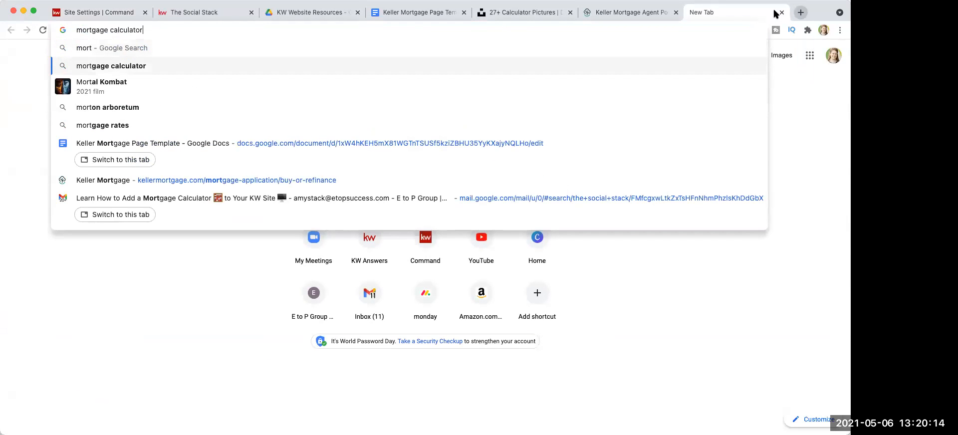
type(".org")
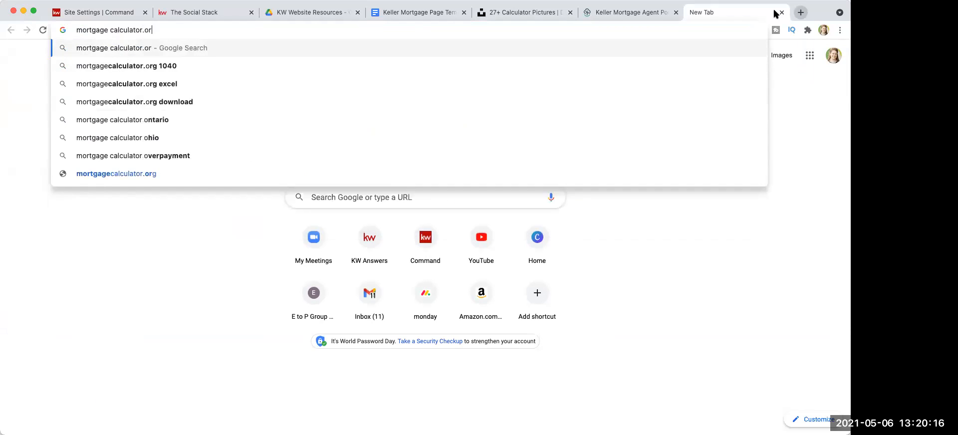
left_click(114, 30)
key("BackSpace")
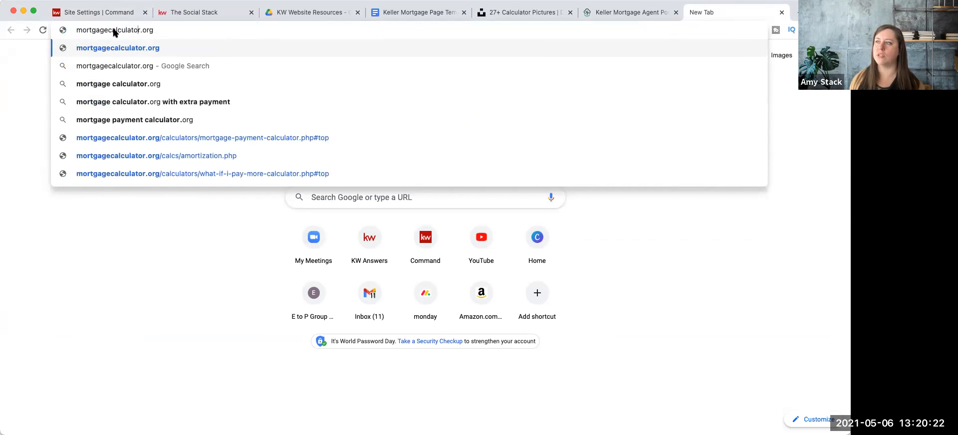
key("Right")
key("Right")
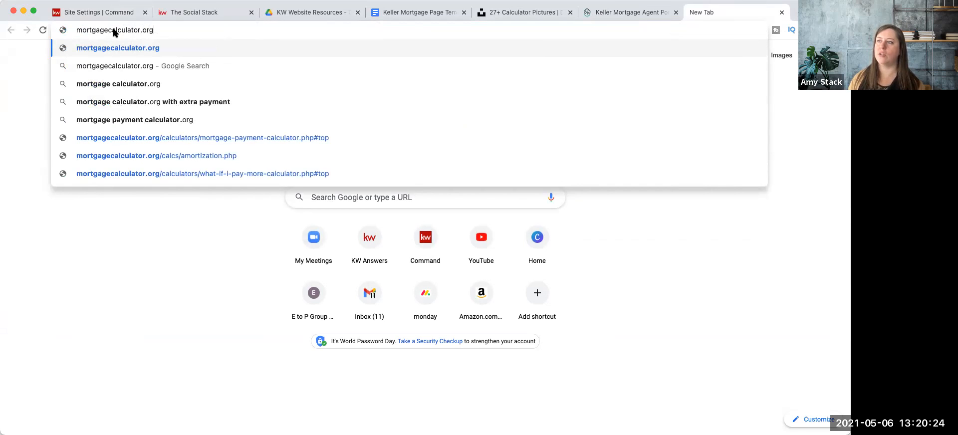
key("Return")
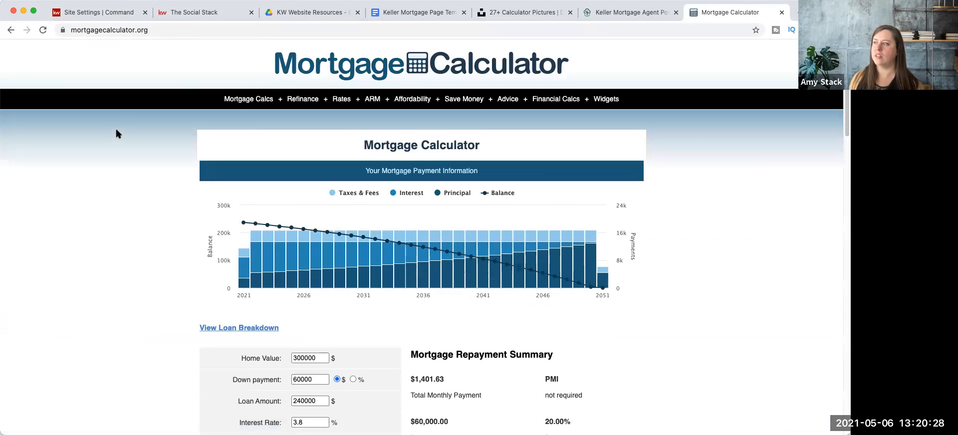
Open the site's Full Page Calc widget page and highlight the embeddable source code under Step 2.
mouse_move(615, 106)
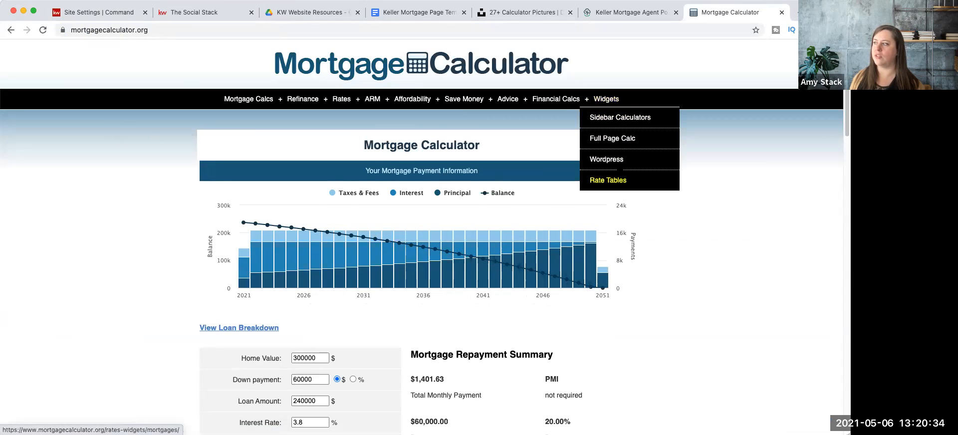
left_click(612, 139)
scroll(601, 173, "down", 10)
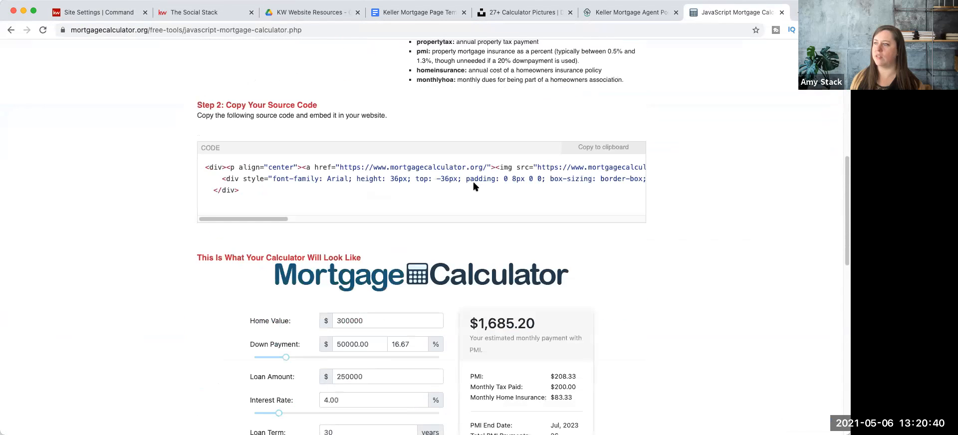
scroll(474, 186, "down", 12)
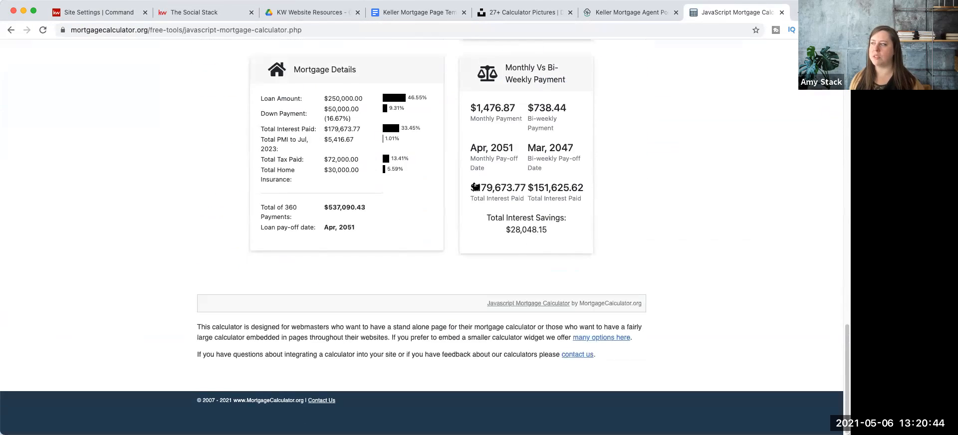
scroll(474, 186, "up", 10)
left_click_drag(244, 177, 200, 139)
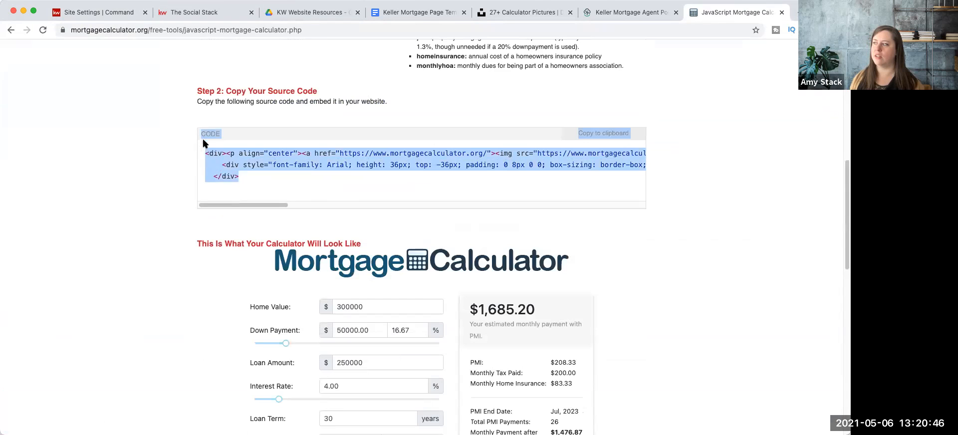
left_click(688, 246)
Examine the full-page calculator preview, including its input fields, loan breakdown, mortgage details and bi-weekly payment comparison.
scroll(687, 243, "down", 3)
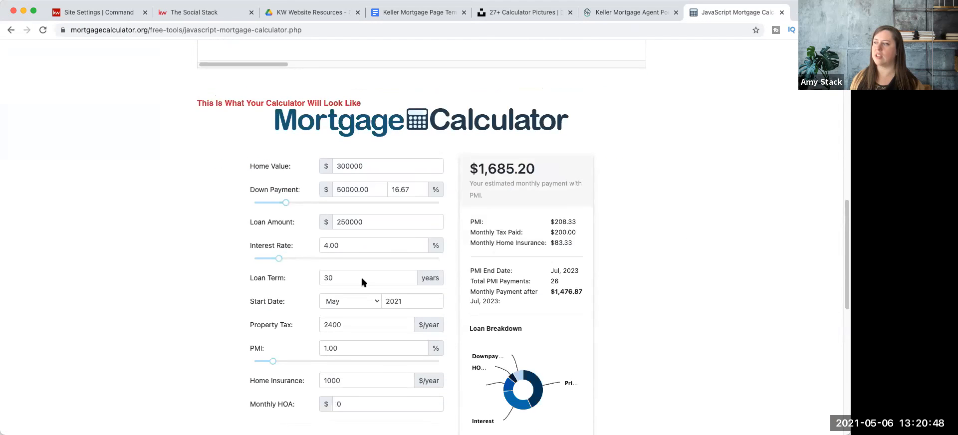
scroll(629, 235, "down", 1)
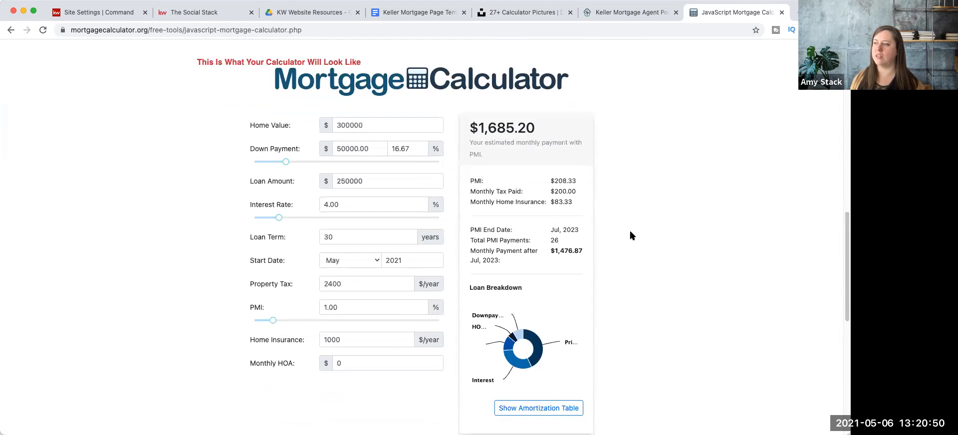
scroll(631, 234, "down", 5)
scroll(631, 236, "down", 3)
scroll(630, 235, "up", 5)
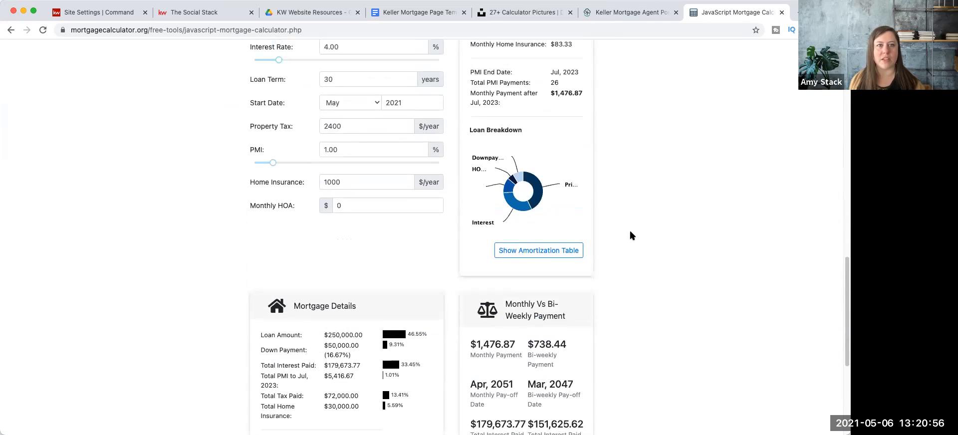
scroll(630, 235, "down", 1)
scroll(624, 233, "up", 4)
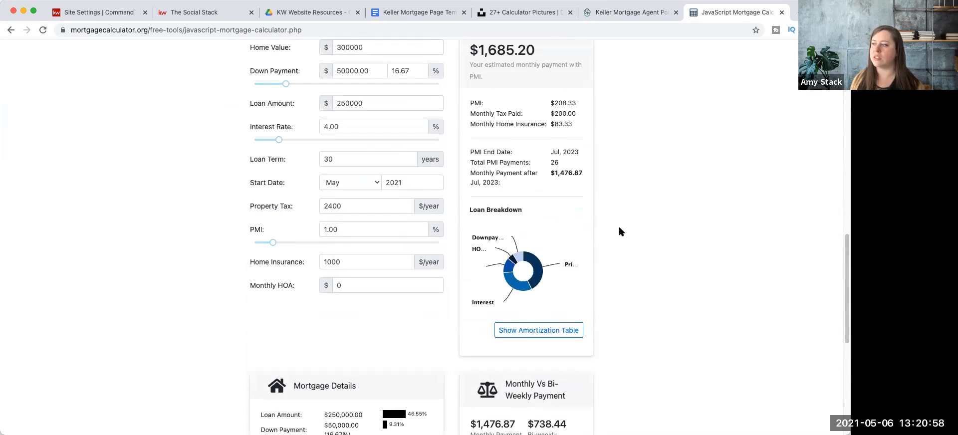
scroll(620, 231, "up", 2)
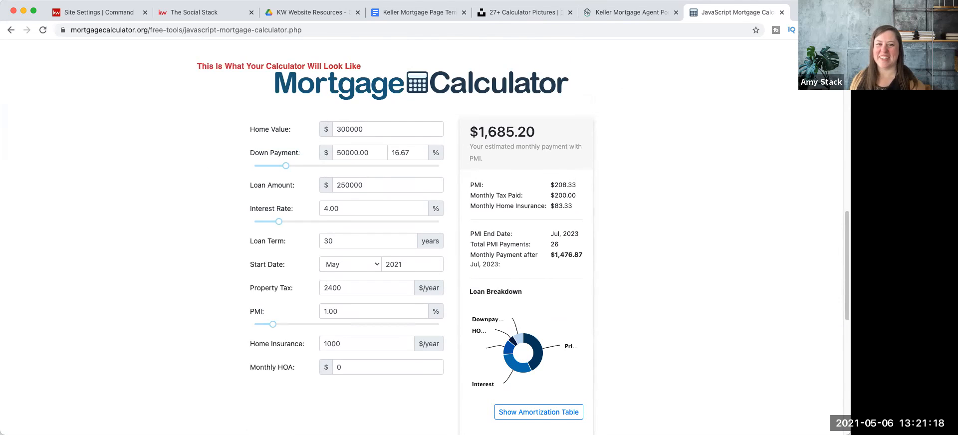
Return to Command and open the Agent Site Pages settings from the Consumer area.
left_click(93, 16)
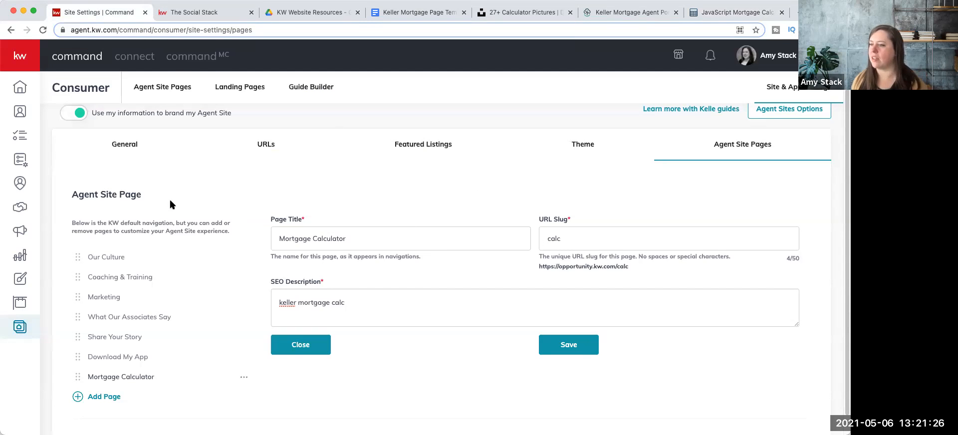
left_click(20, 327)
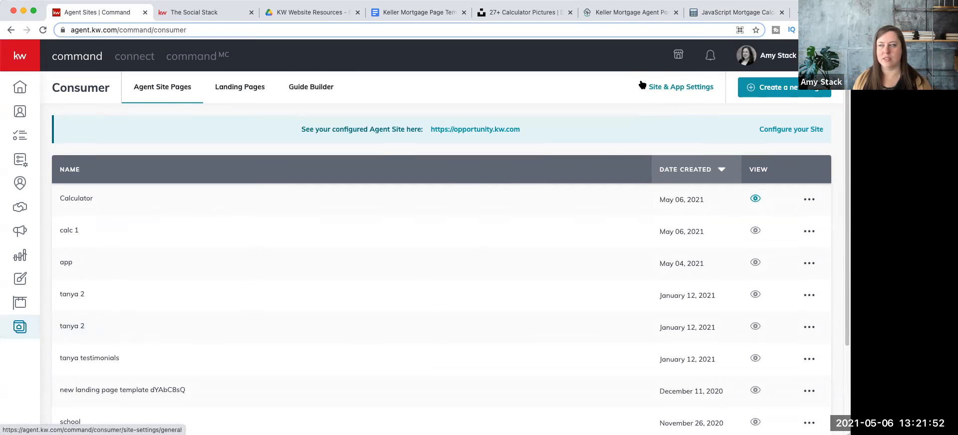
left_click(671, 87)
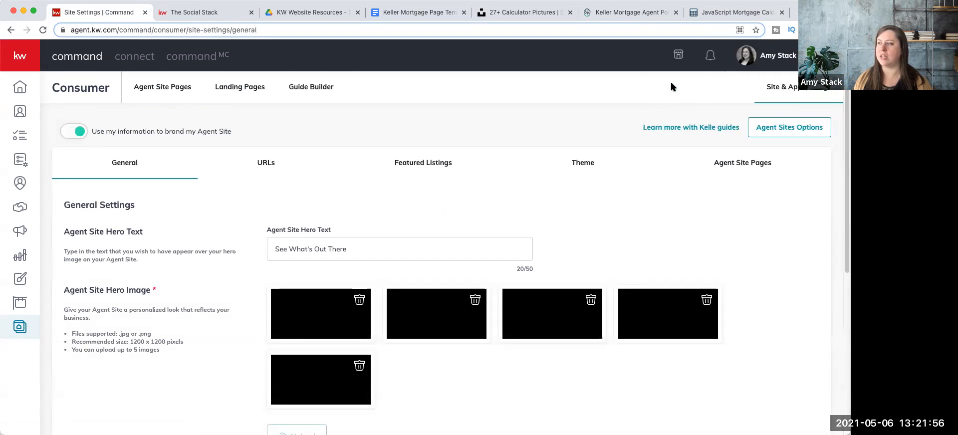
left_click(733, 165)
Move the Mortgage Calculator page to first place in the agent site navigation, above Our Culture.
scroll(359, 215, "down", 1)
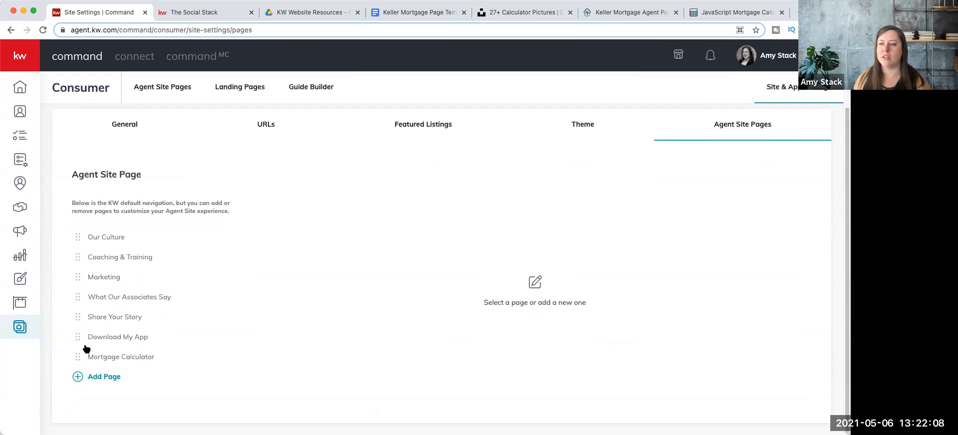
left_click_drag(79, 358, 75, 236)
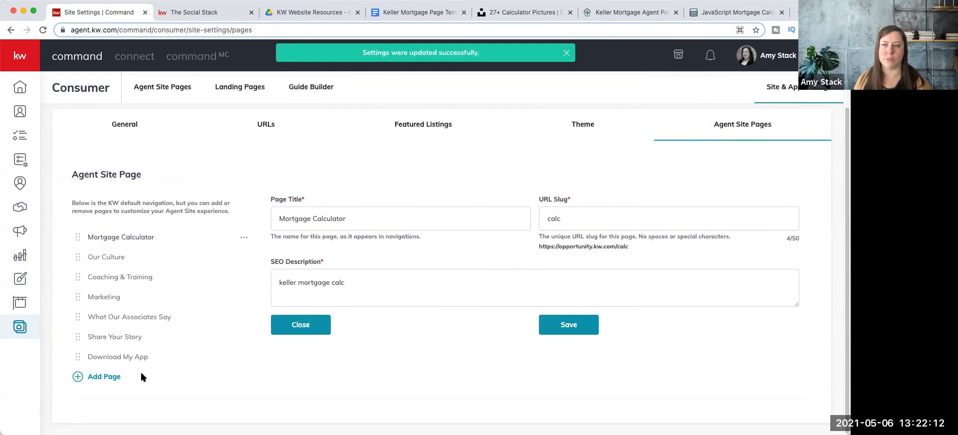
mouse_move(78, 239)
left_mouse_down()
mouse_move(78, 325)
mouse_move(74, 236)
left_mouse_up()
Check the Mortgage Calculator page's options, view the Download My App settings and reselect Mortgage Calculator.
left_click(244, 238)
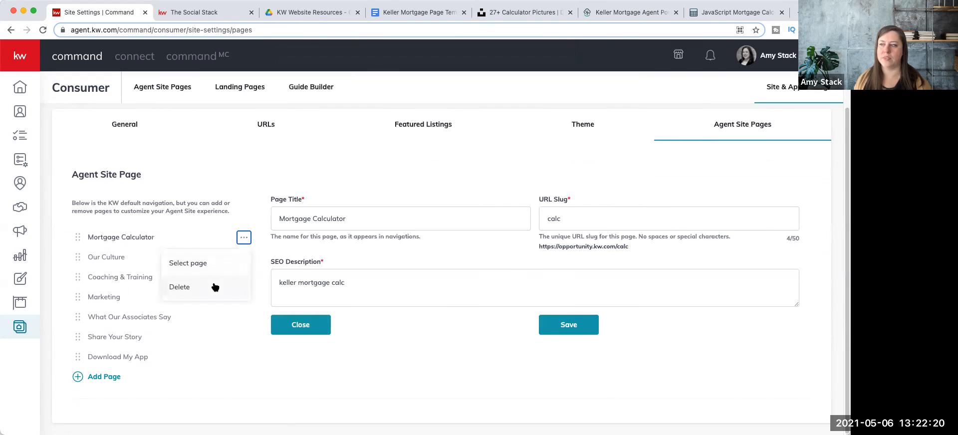
left_click(230, 360)
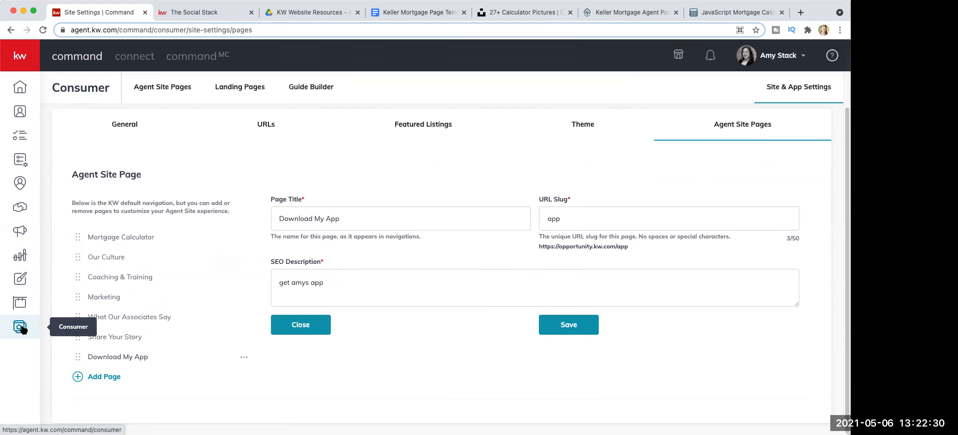
left_click(125, 236)
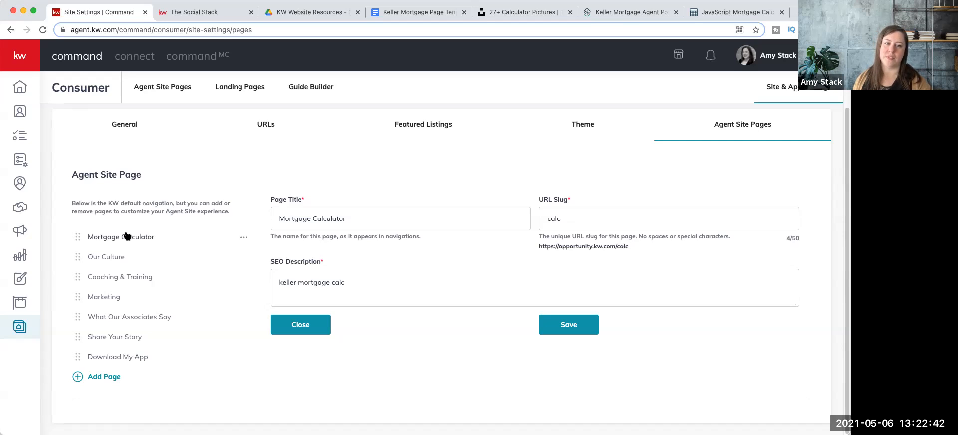
Open the Calculator agent site page for editing from the Consumer page list.
left_click(21, 329)
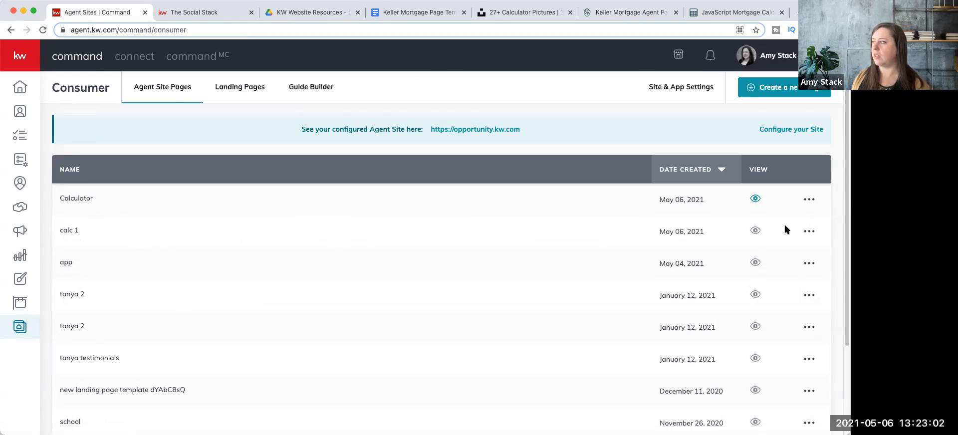
left_click(809, 200)
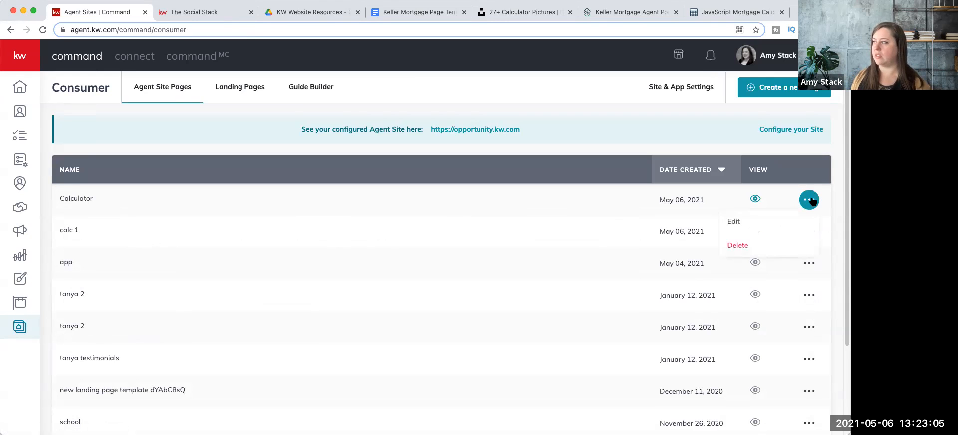
left_click(755, 219)
Review the Calculator page's layout in the editor and publish it to the agent site.
scroll(648, 244, "down", 4)
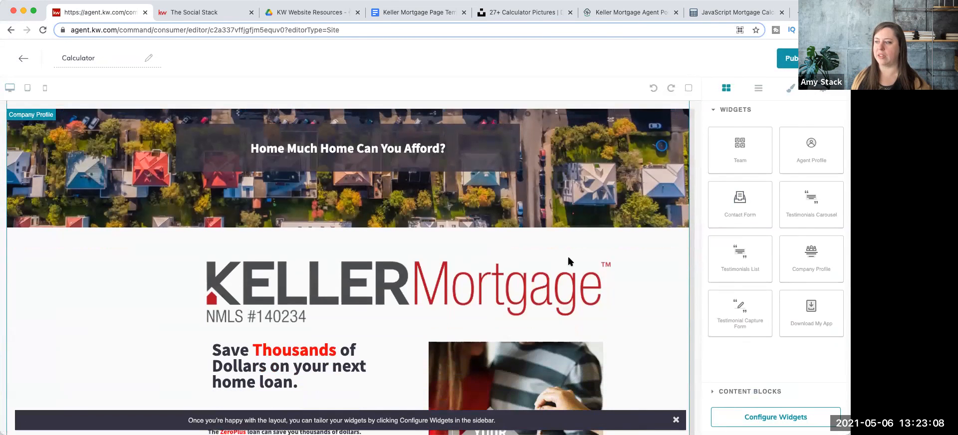
scroll(621, 249, "down", 10)
scroll(619, 250, "up", 5)
scroll(621, 250, "up", 6)
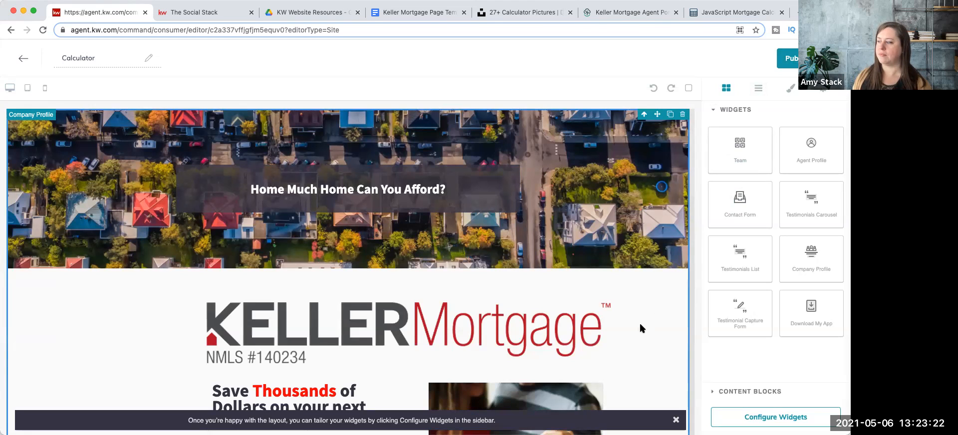
left_click(789, 58)
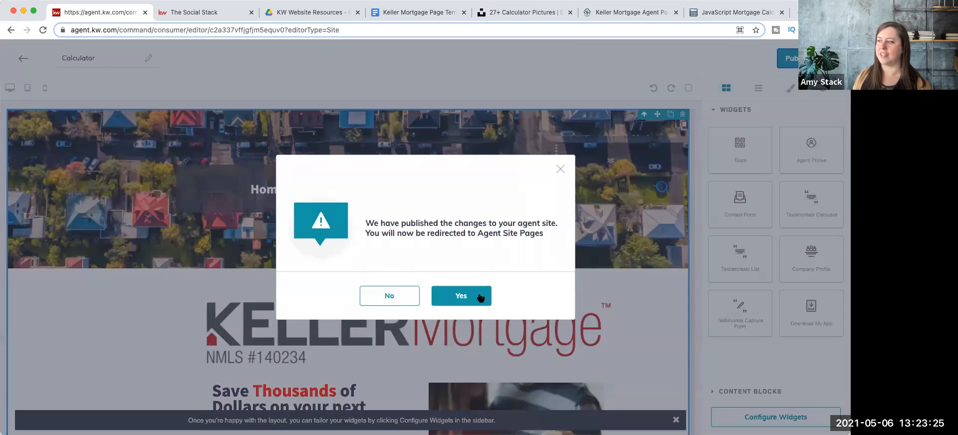
Accept the redirect to the Agent Site Pages list after publishing the Calculator page.
left_click(481, 296)
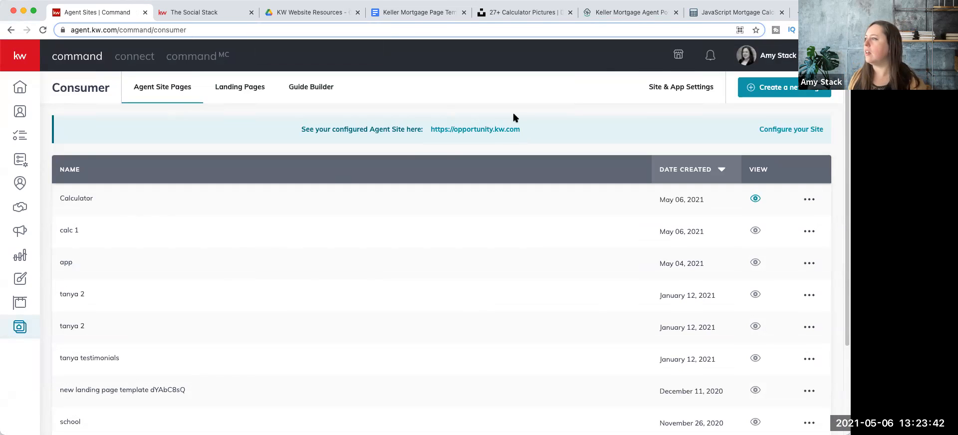
Show the Embed Widget Links and Keller Mortgage Page template files in Google Drive's KW Website Resources folder, and close the template documents.
left_click(306, 10)
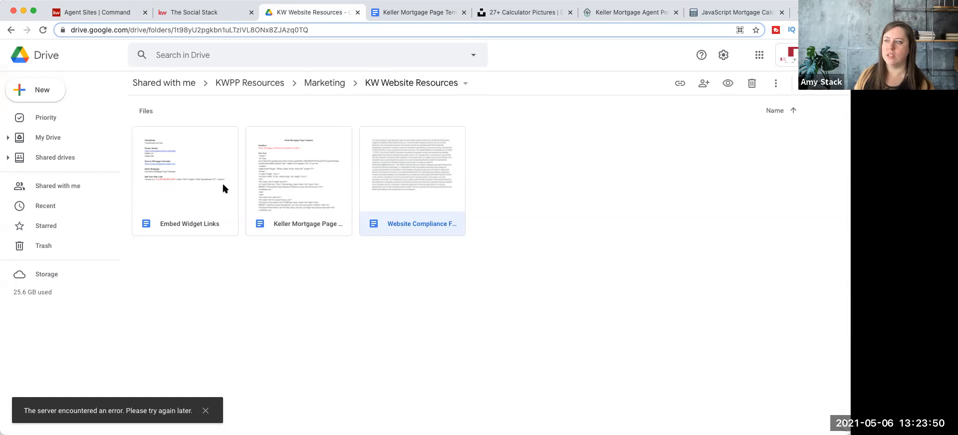
left_click(218, 204)
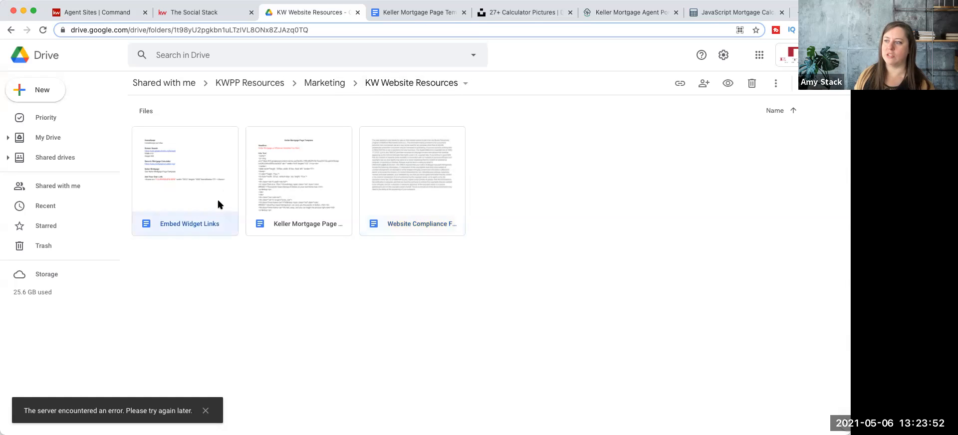
double_click(308, 191)
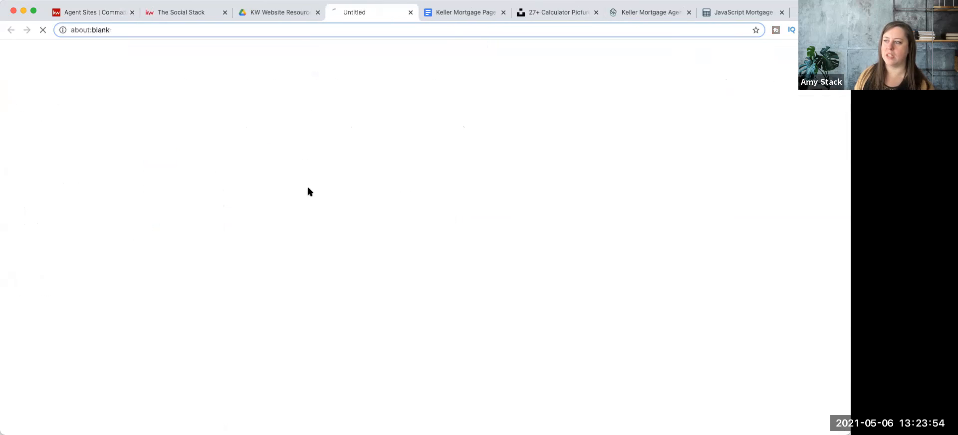
left_click(411, 14)
left_click(412, 13)
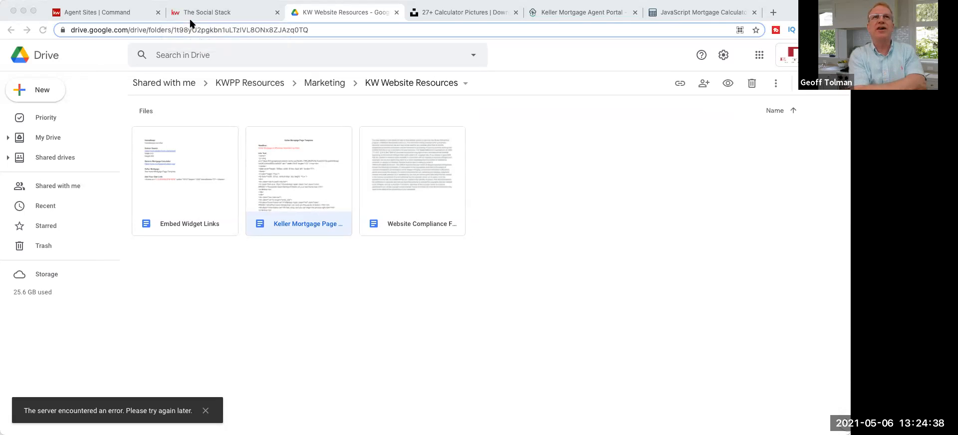
Switch past the Unsplash calculator photos and Agent Sites to the published calculator page on The Social Stack site.
left_click(457, 14)
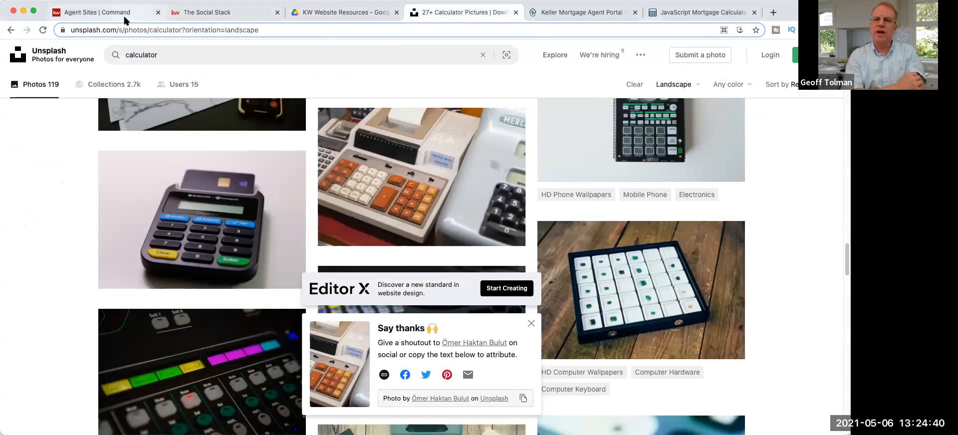
left_click(97, 12)
left_click(212, 11)
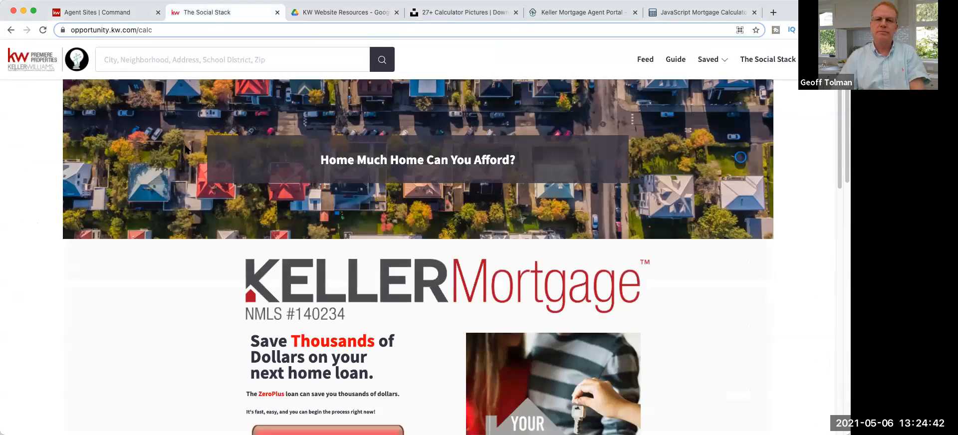